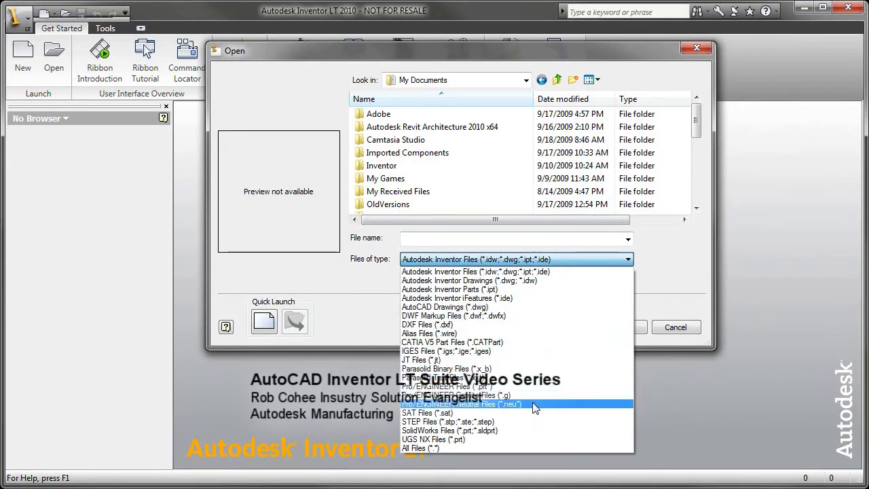
Step: Open bell_housing.prt.1 from the 2010 Inventor LT folder as a Pro/ENGINEER file
{"action": "left_click", "coordinate": [496, 387]}
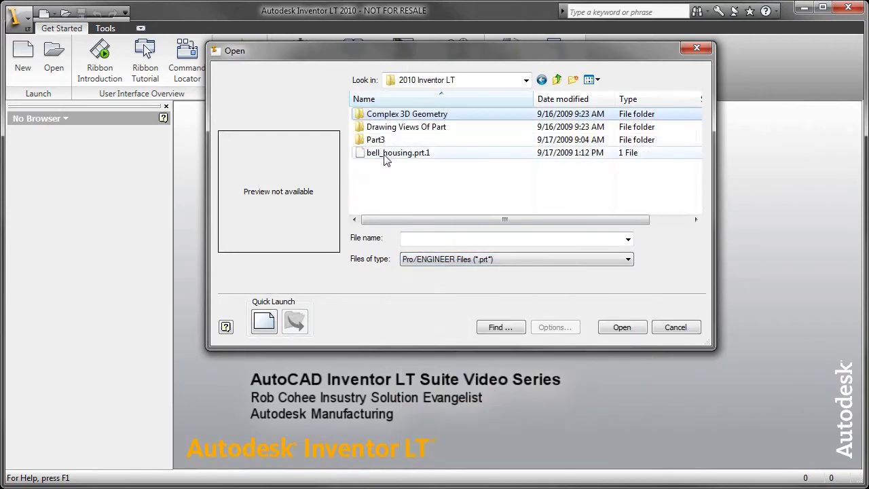
{"action": "key", "text": "End"}
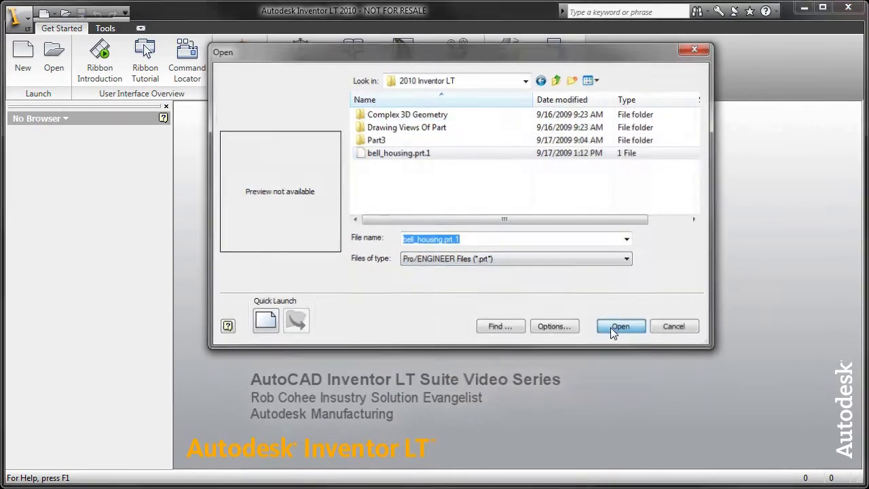
{"action": "left_click", "coordinate": [611, 328]}
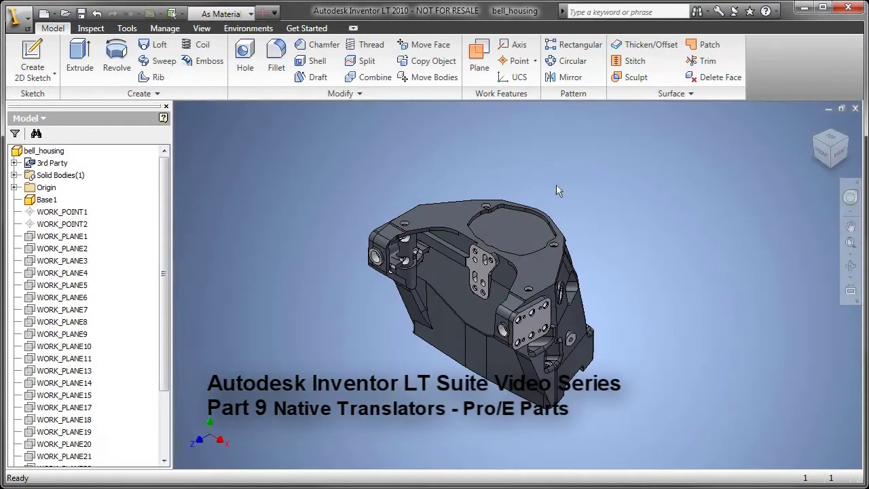
Step: Orbit the imported bell housing to inspect it, then return to the home view
{"action": "key", "text": "F4"}
{"action": "mouse_move", "coordinate": [553, 252]}
{"action": "left_mouse_down"}
{"action": "mouse_move", "coordinate": [414, 246]}
{"action": "mouse_move", "coordinate": [390, 199]}
{"action": "mouse_move", "coordinate": [427, 200]}
{"action": "mouse_move", "coordinate": [435, 326]}
{"action": "left_mouse_up"}
{"action": "key", "text": "Escape"}
{"action": "key", "text": "F4"}
{"action": "left_click_drag", "start_coordinate": [409, 357], "coordinate": [628, 230]}
{"action": "key", "text": "F6"}
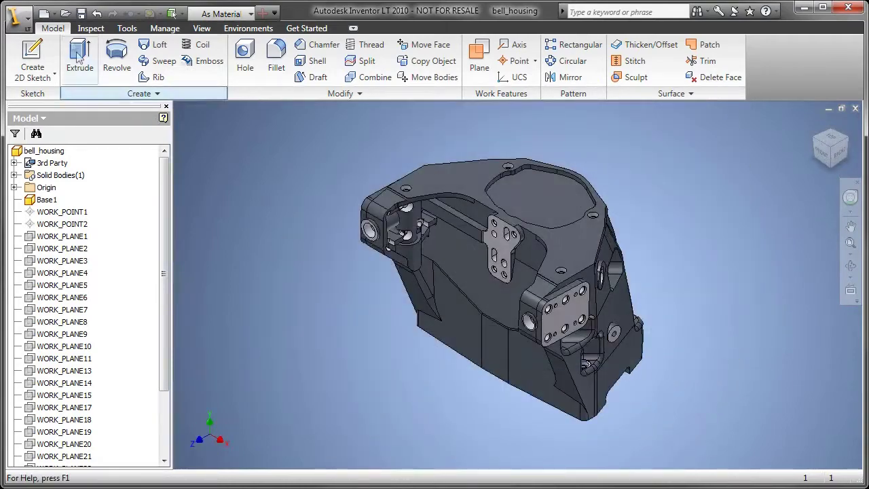
Step: Create a new drawing from the Standard.dwg template
{"action": "left_click", "coordinate": [44, 15]}
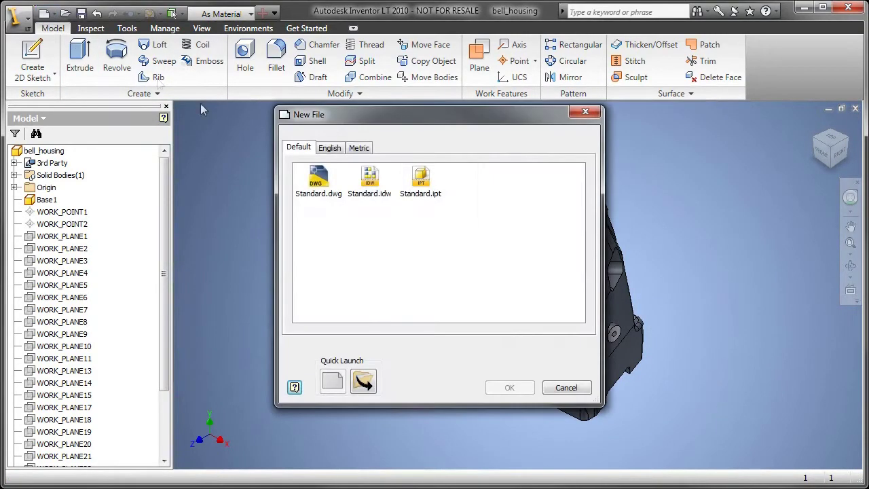
{"action": "double_click", "coordinate": [323, 181]}
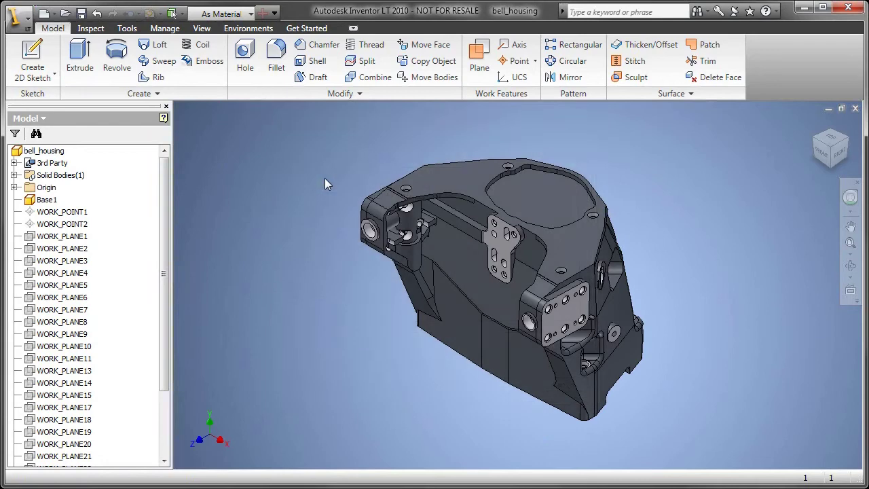
{"action": "right_click", "coordinate": [389, 205]}
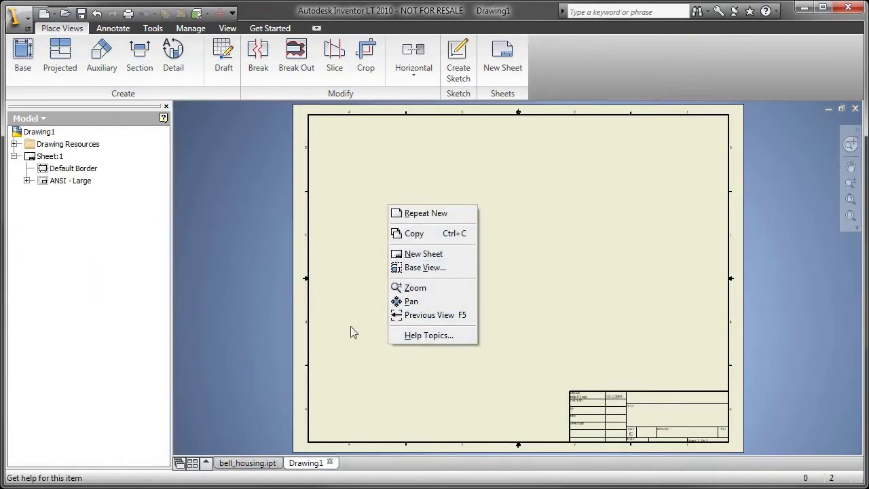
Step: Edit Sheet:1 and change its size to D (22 x 34)
{"action": "left_click", "coordinate": [50, 156]}
{"action": "right_click", "coordinate": [52, 157]}
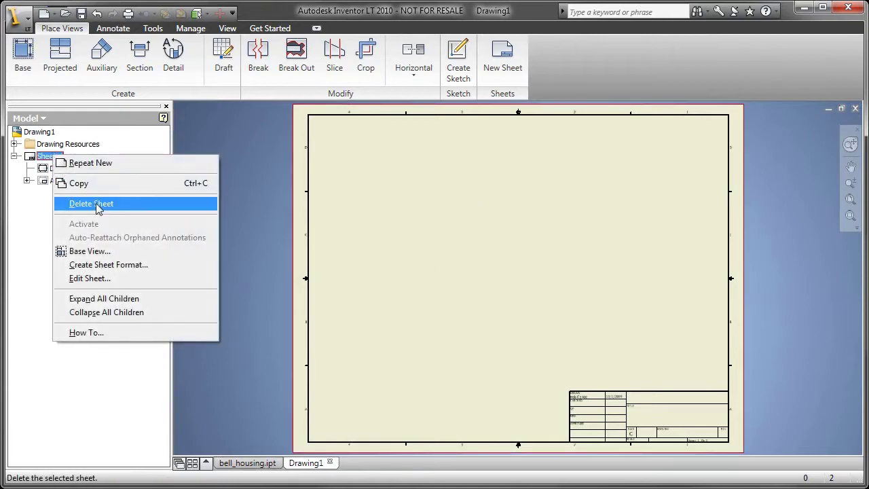
{"action": "left_click", "coordinate": [126, 278]}
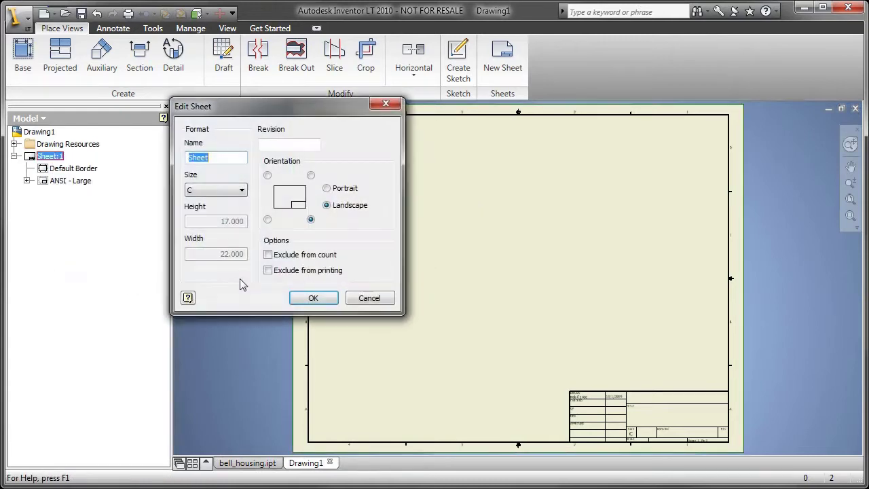
{"action": "left_click", "coordinate": [237, 191]}
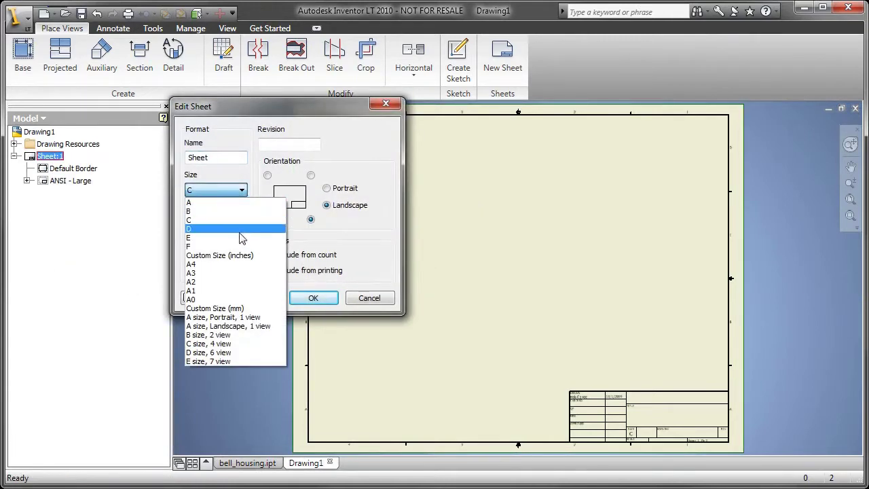
{"action": "left_click", "coordinate": [242, 231]}
{"action": "left_click", "coordinate": [309, 298]}
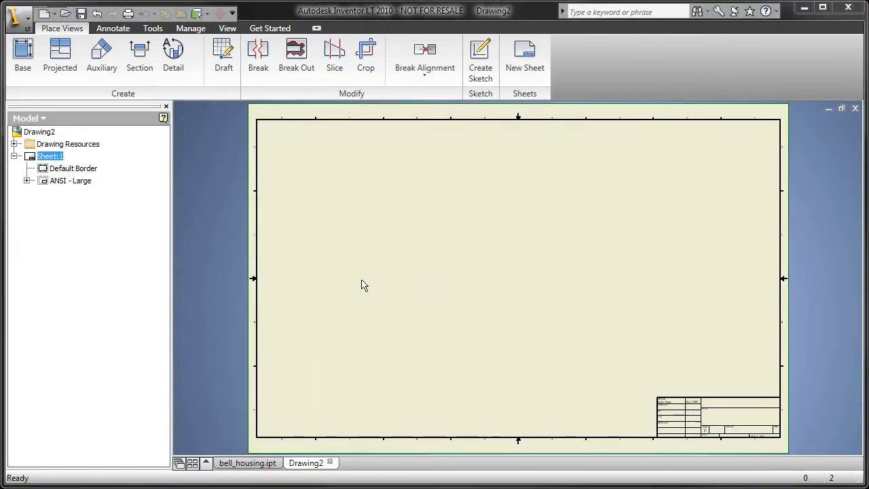
{"action": "right_click", "coordinate": [359, 283]}
Step: Give the base view a custom Bottom orientation, rotated so the legs point up, at 1/2 scale
{"action": "left_click", "coordinate": [392, 343]}
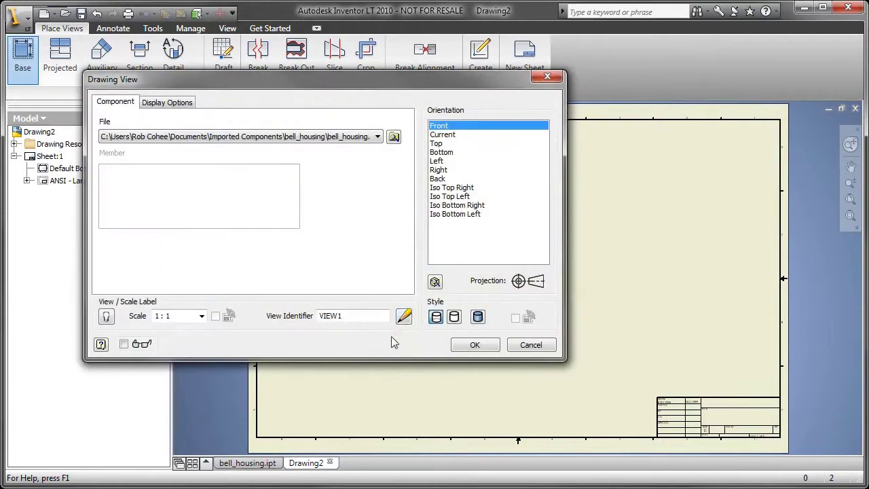
{"action": "left_click", "coordinate": [436, 282]}
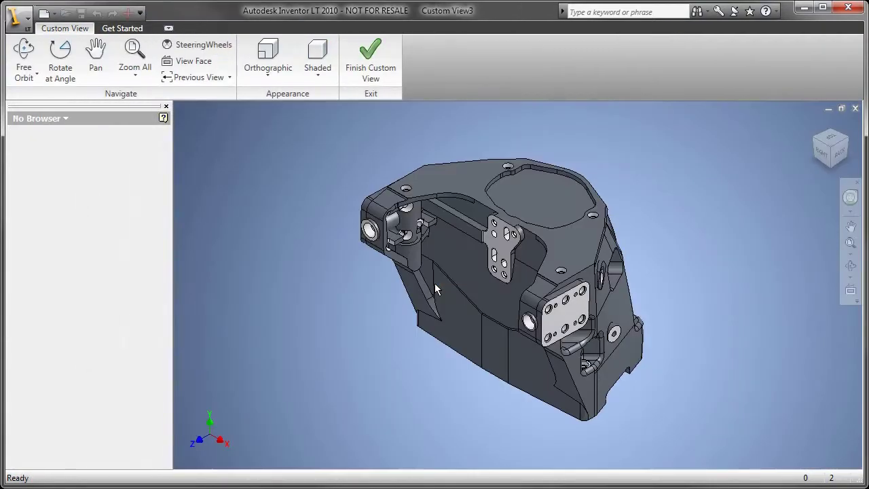
{"action": "key", "text": "F4"}
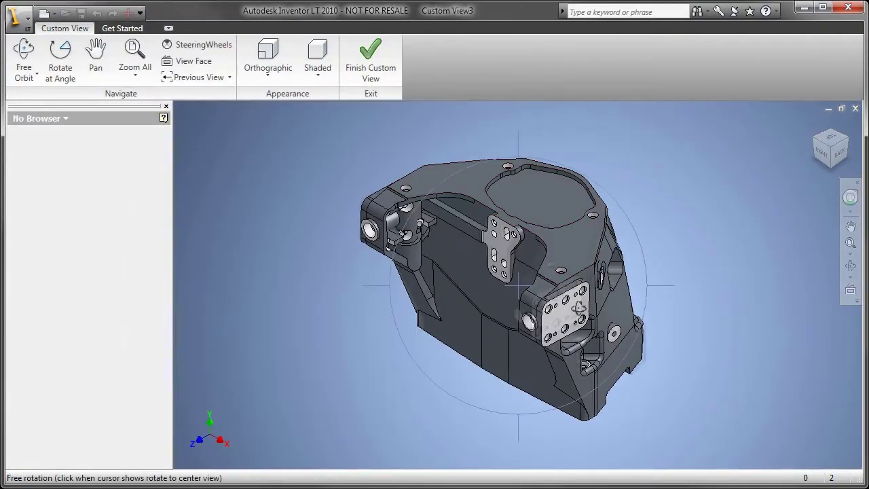
{"action": "left_click_drag", "start_coordinate": [645, 258], "coordinate": [410, 179]}
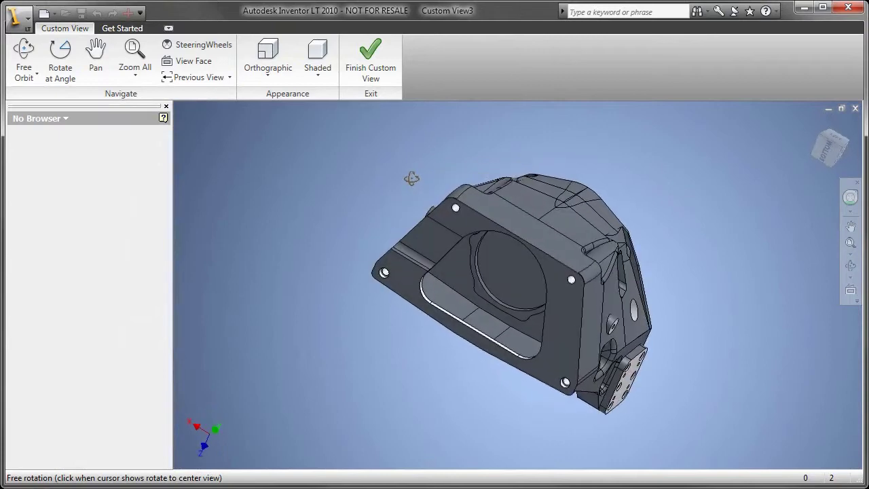
{"action": "left_click", "coordinate": [827, 149]}
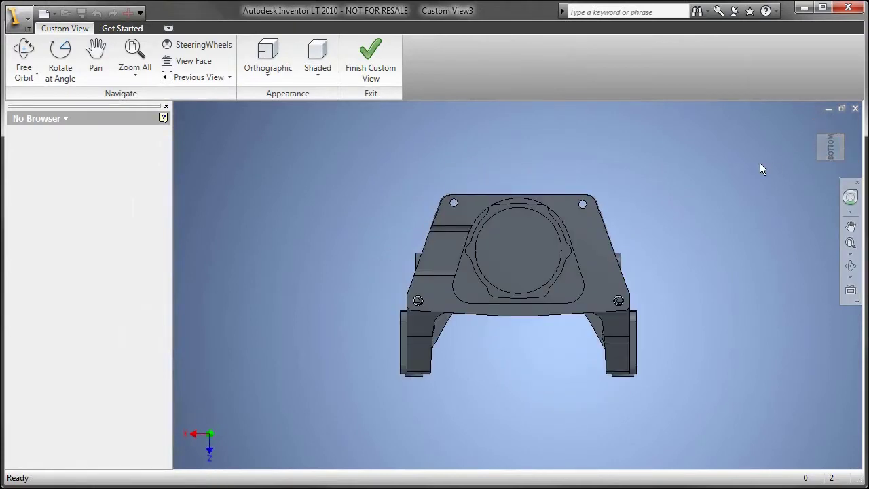
{"action": "left_click", "coordinate": [858, 132]}
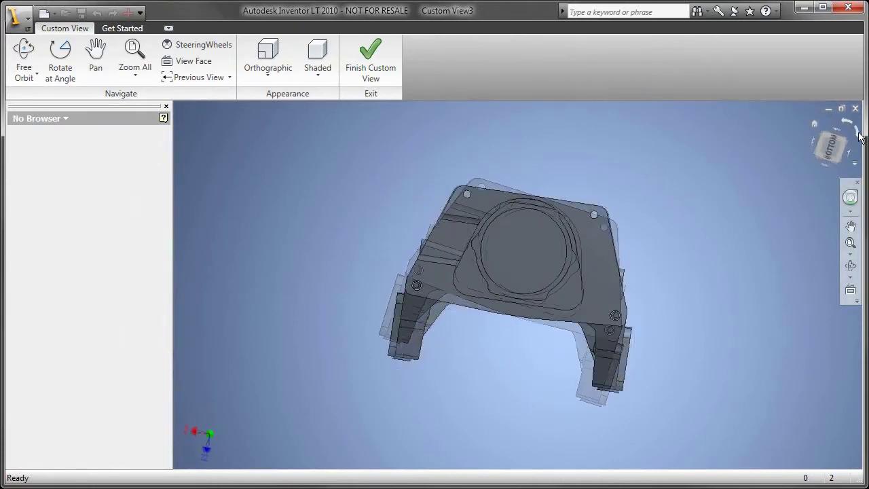
{"action": "left_click_drag", "start_coordinate": [857, 133], "coordinate": [841, 147]}
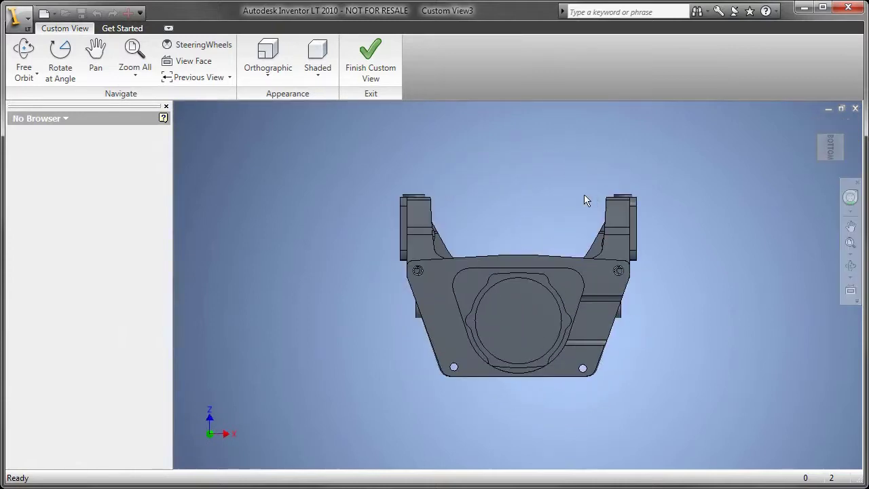
{"action": "left_click", "coordinate": [386, 64]}
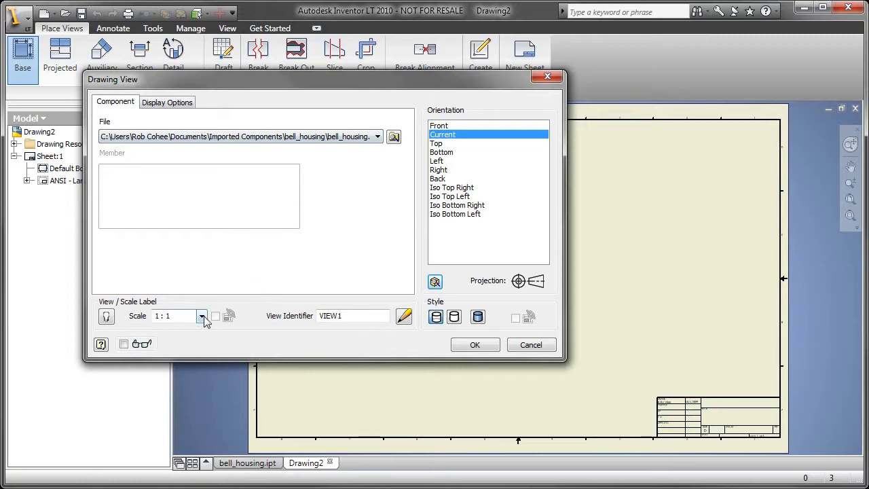
{"action": "left_click", "coordinate": [202, 317]}
{"action": "left_click", "coordinate": [167, 327]}
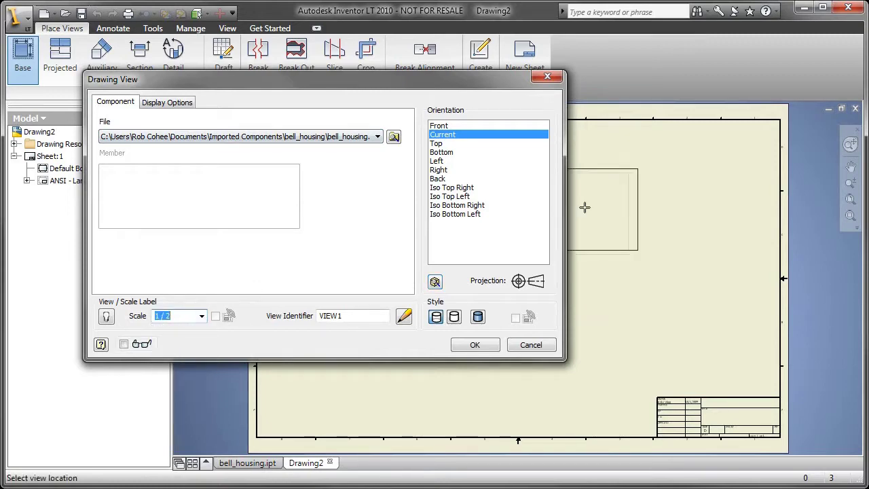
Step: Place the base view on the sheet and turn on tangent edge display
{"action": "left_click", "coordinate": [585, 207]}
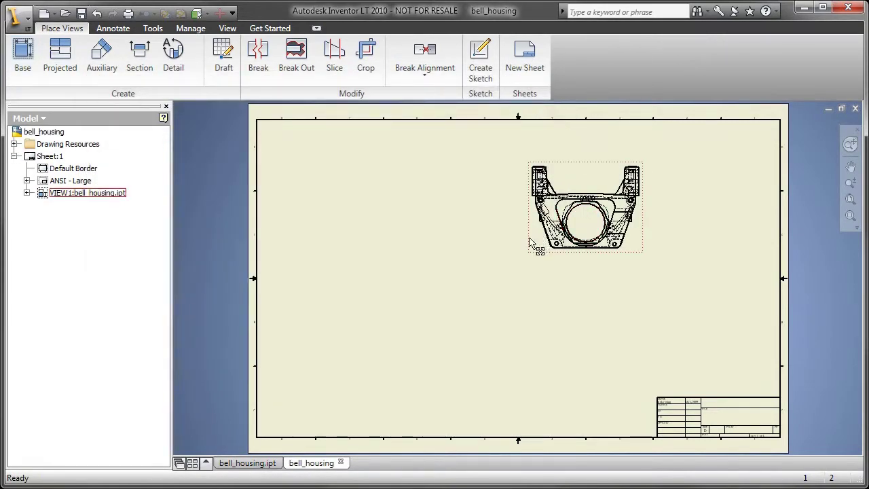
{"action": "left_click_drag", "start_coordinate": [532, 243], "coordinate": [431, 241]}
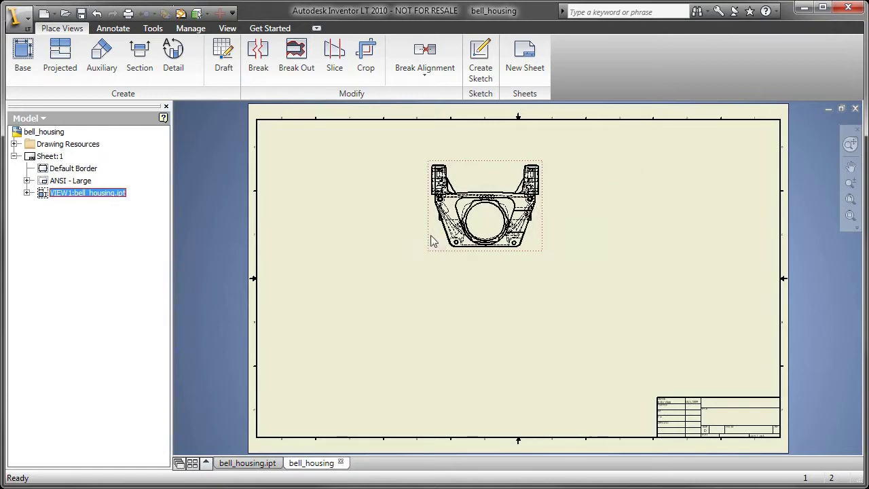
{"action": "double_click", "coordinate": [433, 241]}
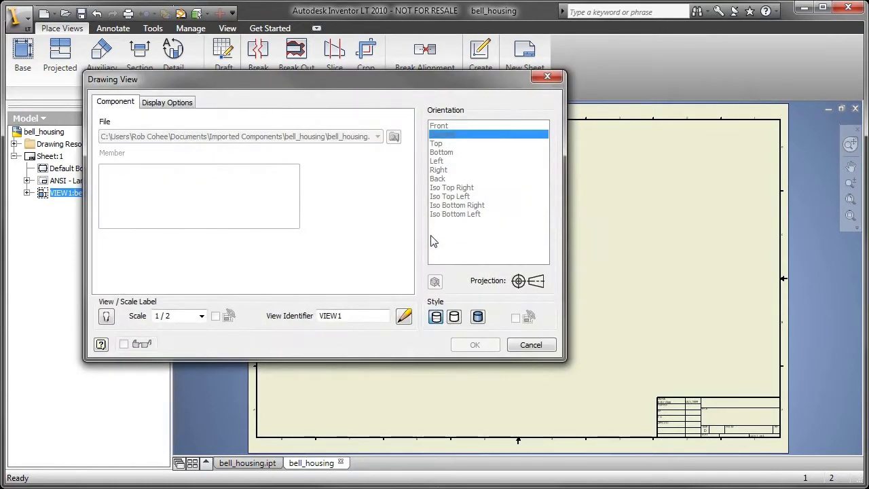
{"action": "left_click", "coordinate": [179, 105]}
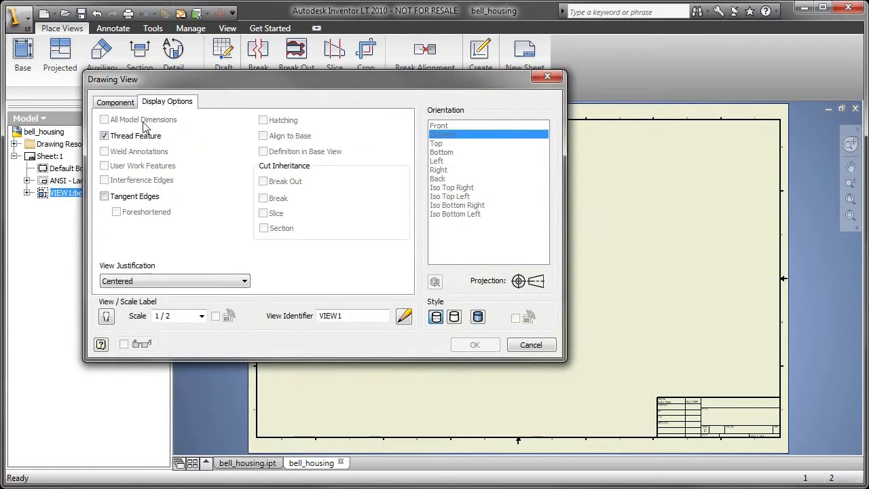
{"action": "left_click", "coordinate": [125, 196]}
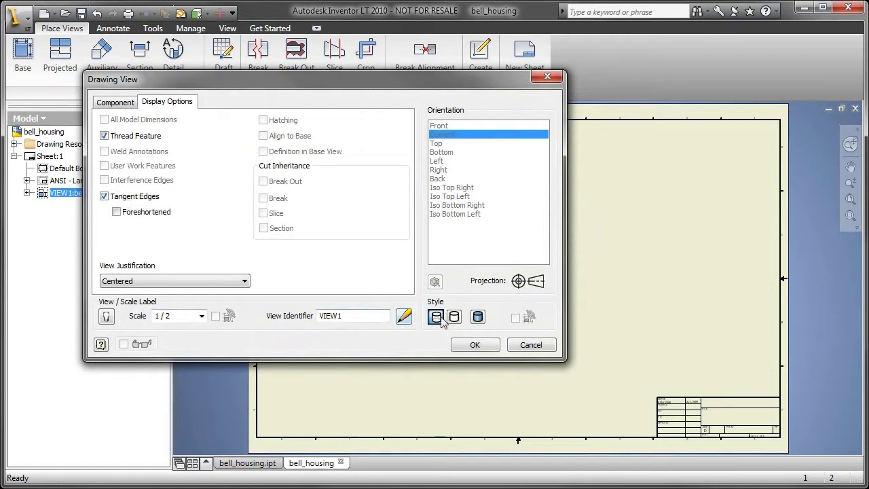
{"action": "left_click", "coordinate": [474, 345]}
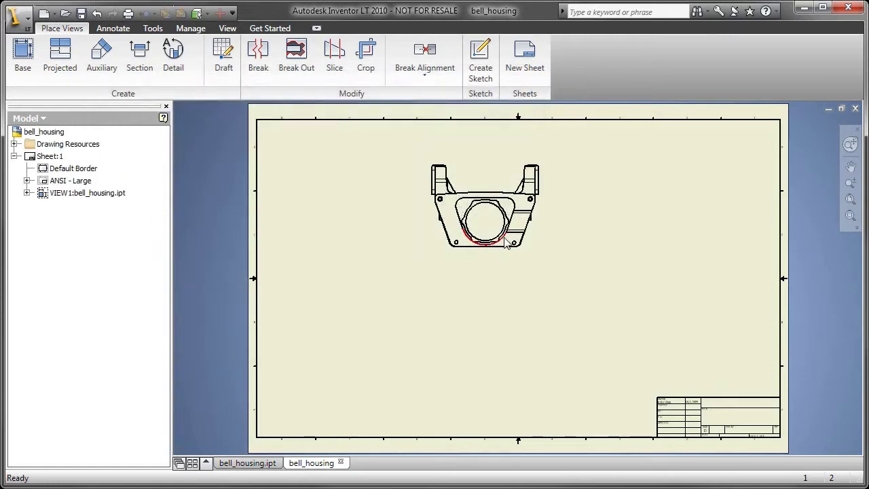
Step: Move the base view down and to the right on the sheet
{"action": "scroll", "coordinate": [506, 243], "scroll_direction": "up", "scroll_amount": 3}
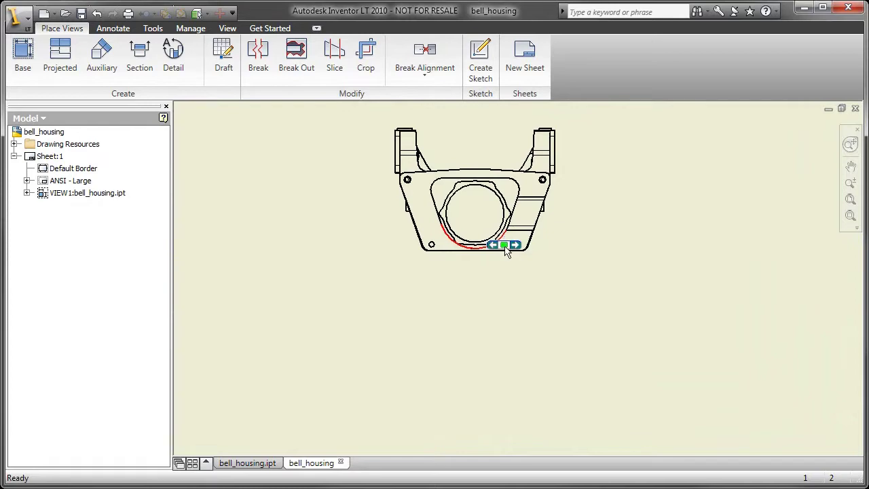
{"action": "middle_click_drag", "start_coordinate": [475, 305], "coordinate": [406, 376]}
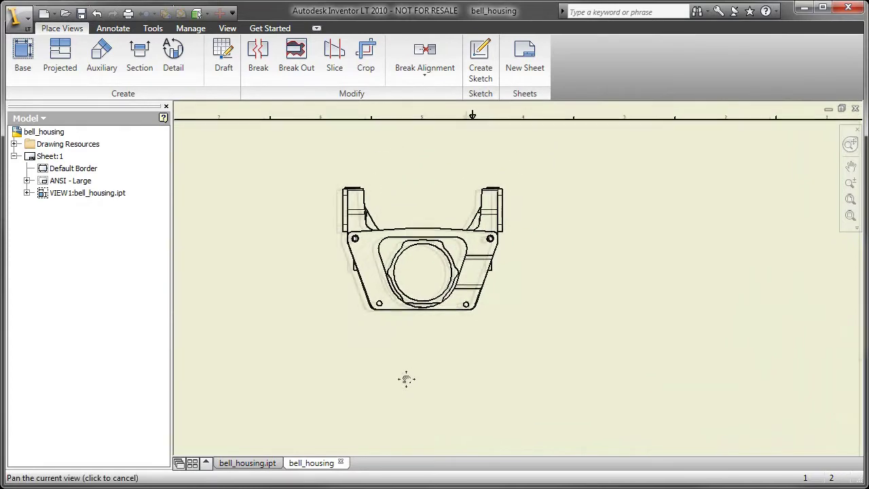
{"action": "left_click_drag", "start_coordinate": [423, 193], "coordinate": [465, 254]}
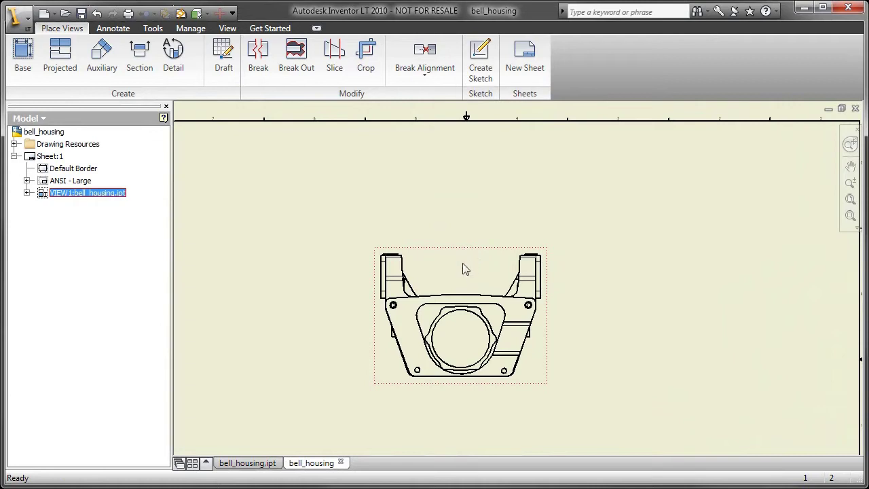
{"action": "right_click", "coordinate": [463, 269]}
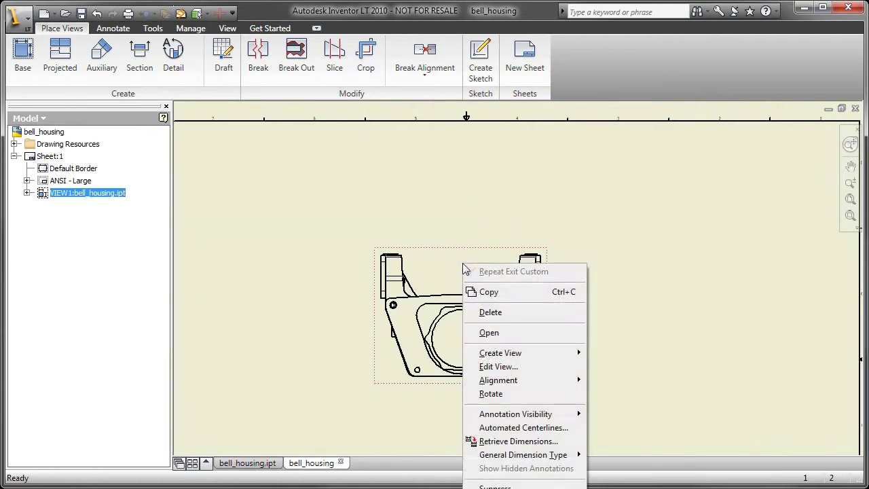
Step: Create a projected side view to the right of the base view, then zoom to the base view
{"action": "mouse_move", "coordinate": [515, 353]}
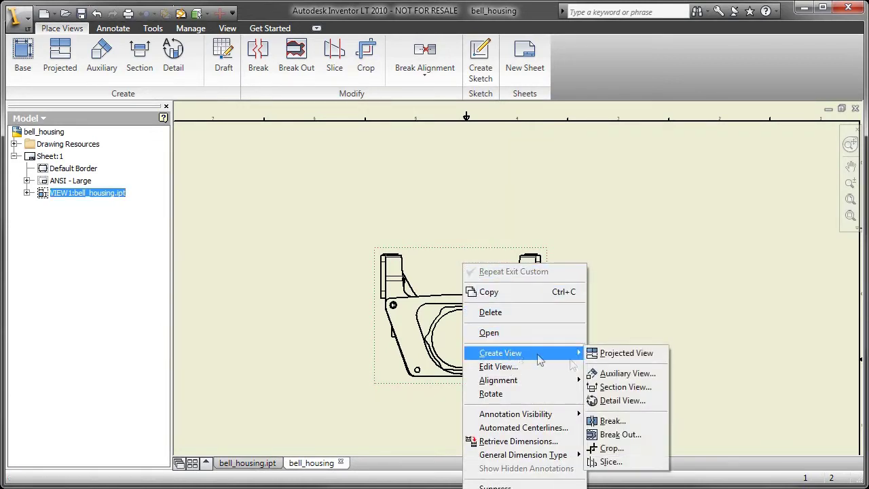
{"action": "left_click", "coordinate": [600, 354]}
{"action": "left_click", "coordinate": [782, 312]}
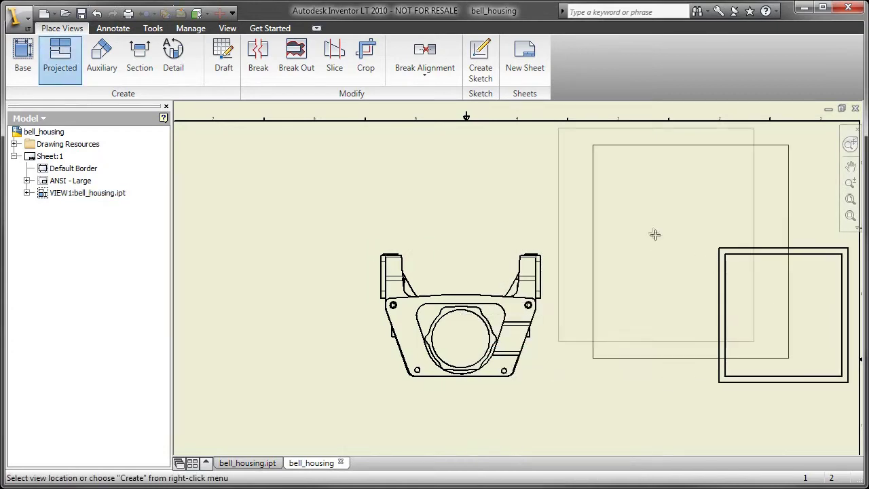
{"action": "right_click", "coordinate": [641, 224]}
{"action": "left_click", "coordinate": [656, 230]}
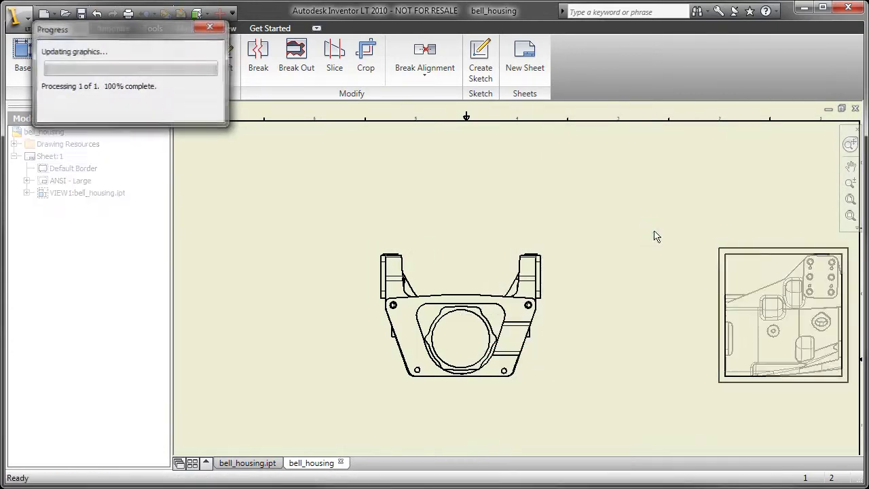
{"action": "scroll", "coordinate": [652, 236], "scroll_direction": "up", "scroll_amount": 1}
{"action": "scroll", "coordinate": [652, 236], "scroll_direction": "down", "scroll_amount": 1}
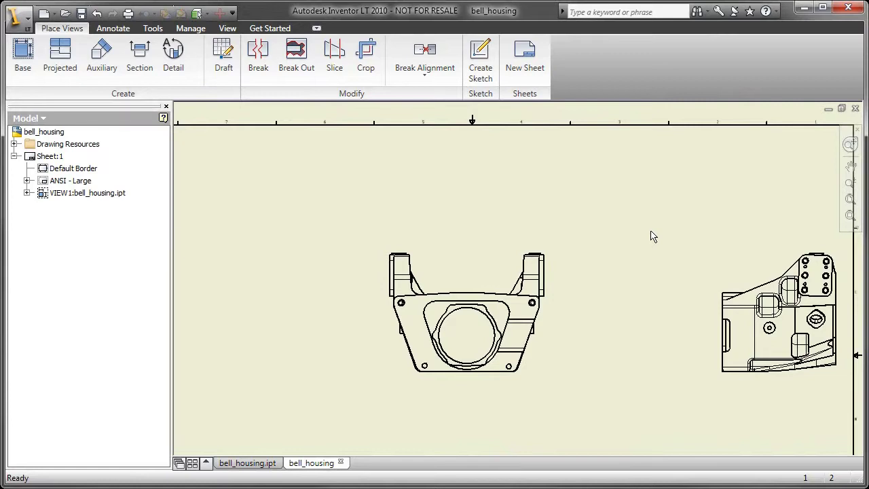
{"action": "left_click", "coordinate": [392, 272]}
{"action": "key", "text": "End"}
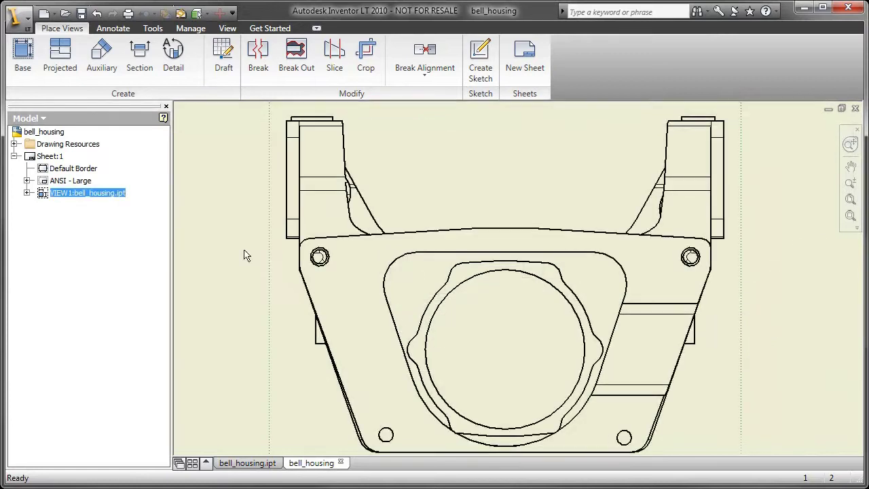
Step: Place center marks on each bolt hole of the front view with the Center Mark tool
{"action": "left_click", "coordinate": [113, 28]}
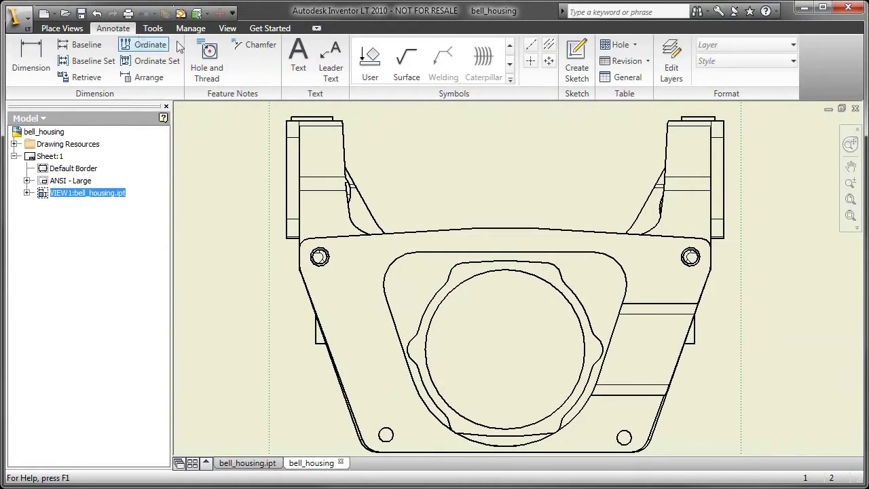
{"action": "left_click", "coordinate": [530, 60]}
{"action": "scroll", "coordinate": [671, 275], "scroll_direction": "up", "scroll_amount": 2}
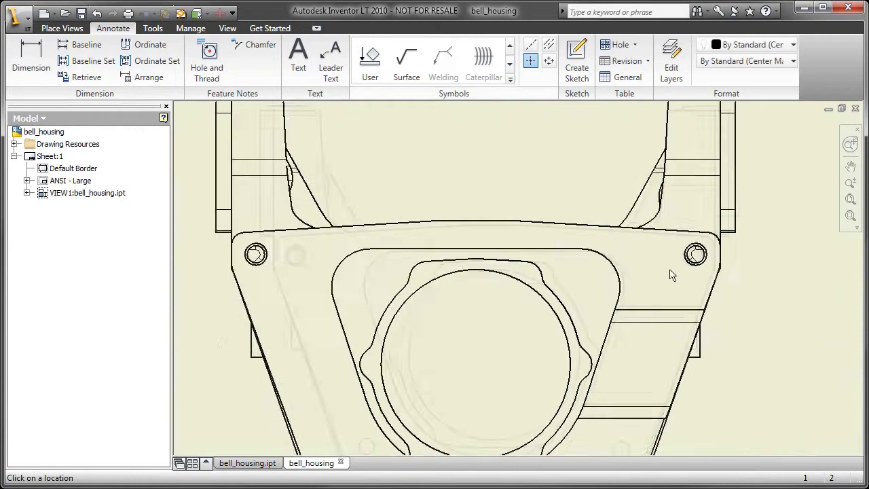
{"action": "scroll", "coordinate": [671, 274], "scroll_direction": "up", "scroll_amount": 1}
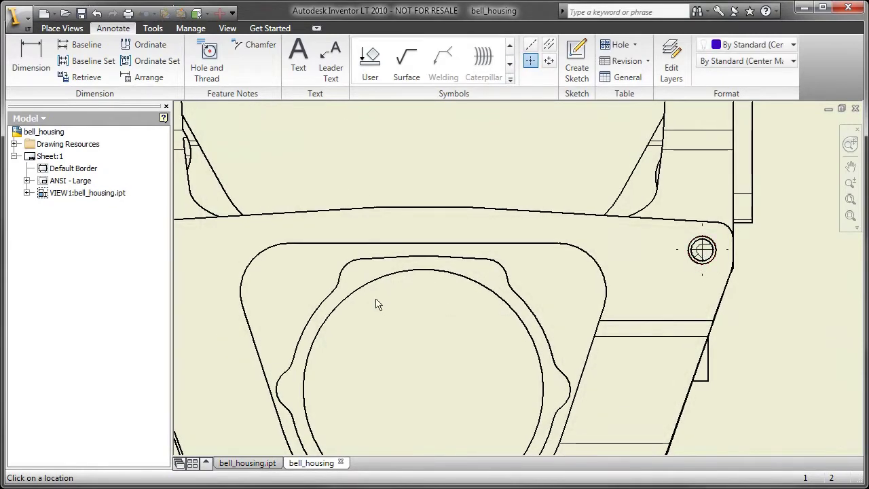
{"action": "middle_click_drag", "start_coordinate": [378, 304], "coordinate": [631, 328]}
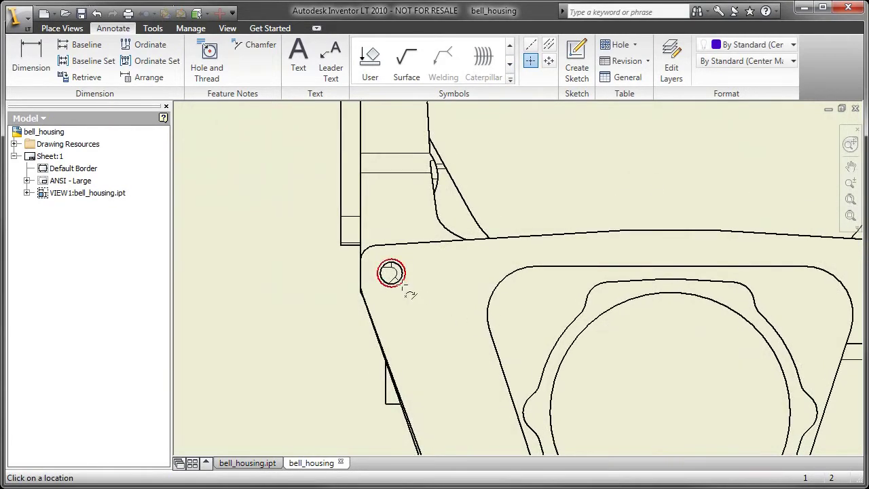
{"action": "scroll", "coordinate": [462, 337], "scroll_direction": "down", "scroll_amount": 3}
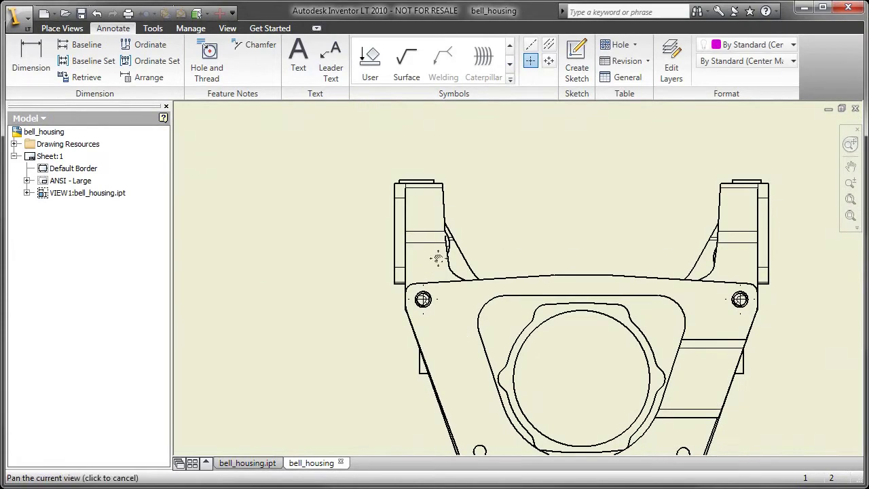
{"action": "middle_click_drag", "start_coordinate": [437, 252], "coordinate": [421, 216]}
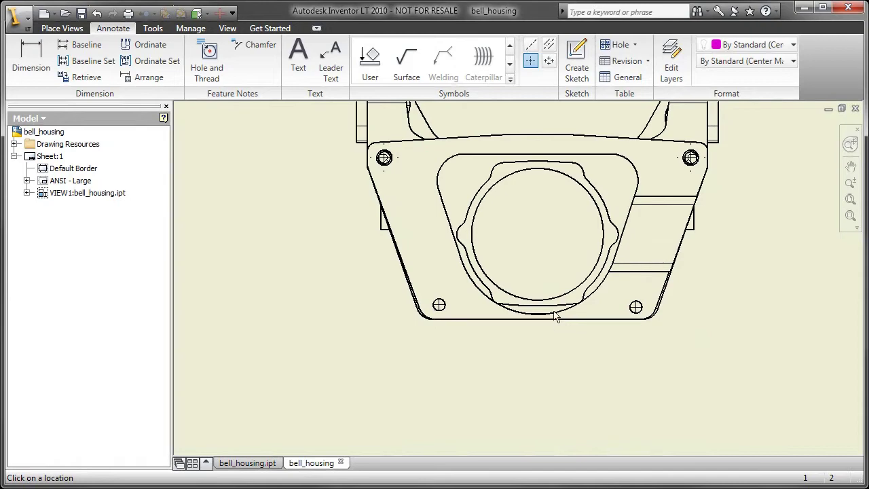
{"action": "middle_click_drag", "start_coordinate": [416, 148], "coordinate": [341, 239]}
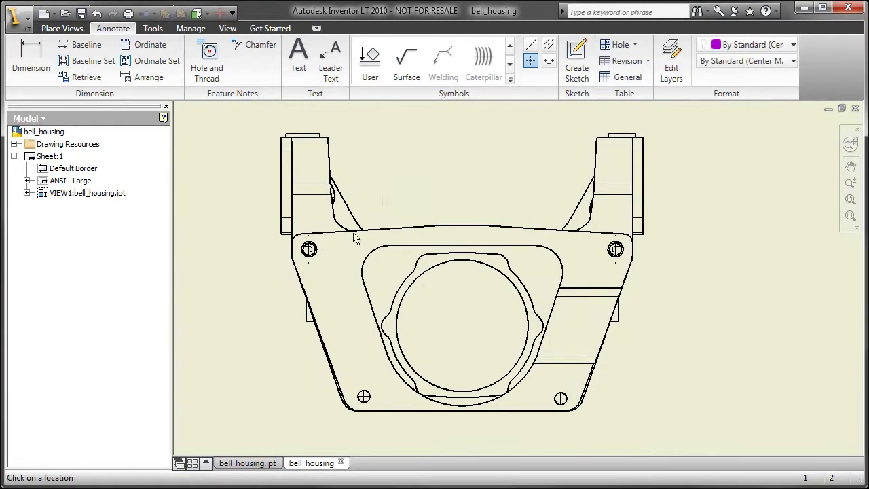
{"action": "right_click", "coordinate": [402, 188]}
{"action": "left_click", "coordinate": [404, 189]}
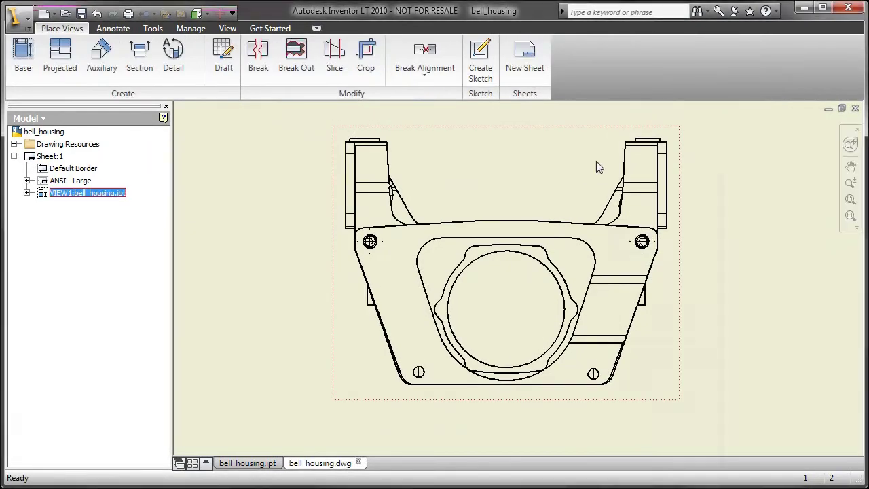
{"action": "right_click", "coordinate": [596, 161]}
{"action": "mouse_move", "coordinate": [631, 251]}
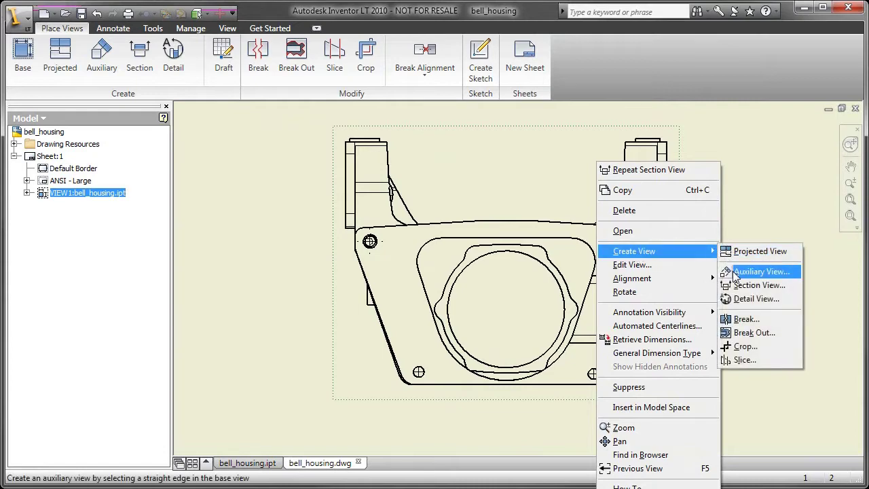
Step: Draw the section line vertically through the right-side bolt holes of the base view
{"action": "left_click", "coordinate": [748, 285]}
{"action": "scroll", "coordinate": [662, 238], "scroll_direction": "up", "scroll_amount": 3}
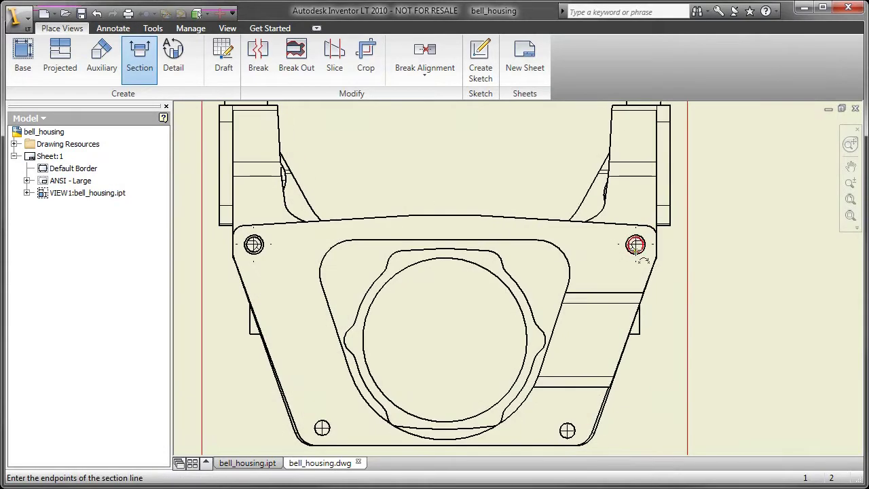
{"action": "middle_click_drag", "start_coordinate": [641, 161], "coordinate": [627, 257]}
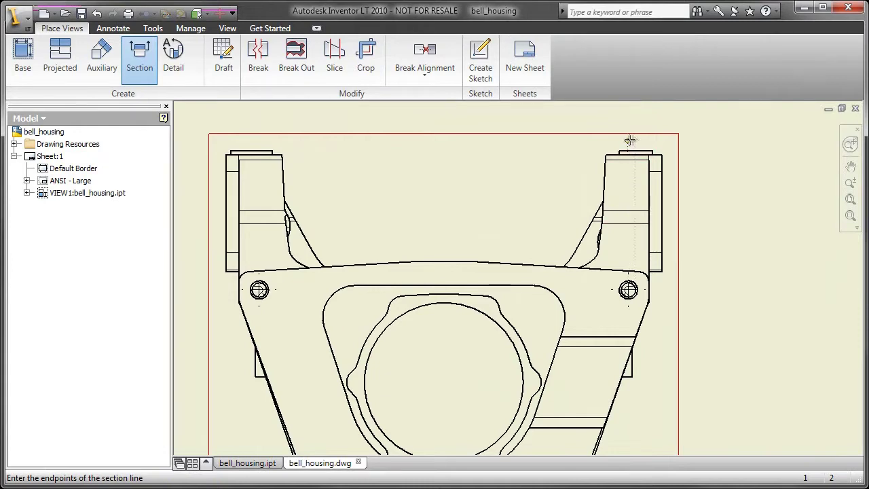
{"action": "left_click", "coordinate": [629, 290]}
{"action": "middle_click_drag", "start_coordinate": [568, 360], "coordinate": [634, 85]}
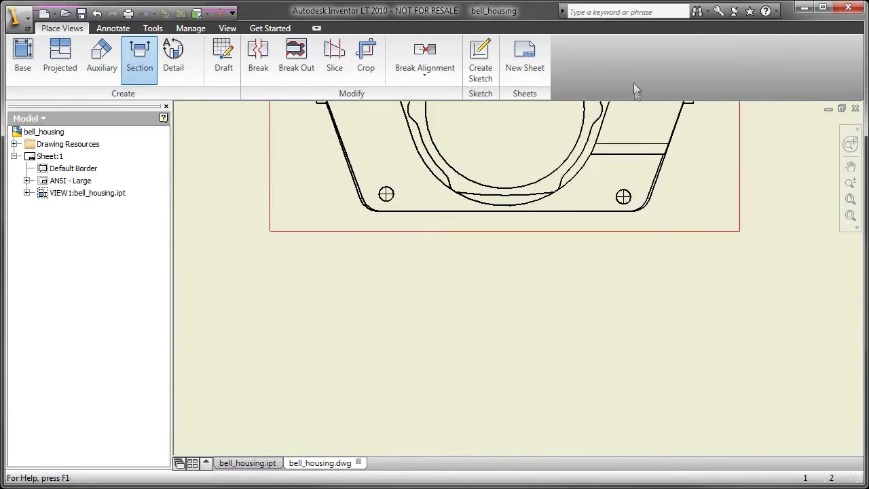
{"action": "left_click", "coordinate": [622, 257]}
{"action": "right_click", "coordinate": [622, 257]}
{"action": "left_click", "coordinate": [638, 264]}
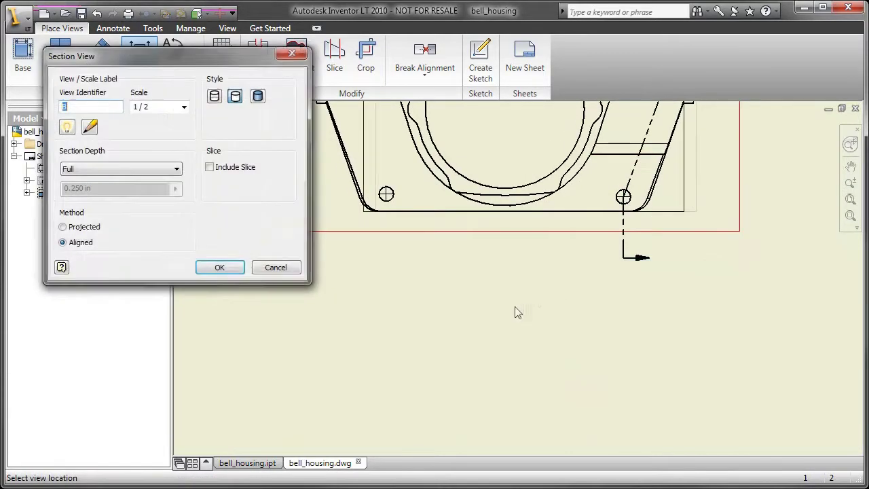
Step: Set section depth to Distance 0.250 in, Projected method, and place view B below the front view
{"action": "left_click", "coordinate": [176, 169]}
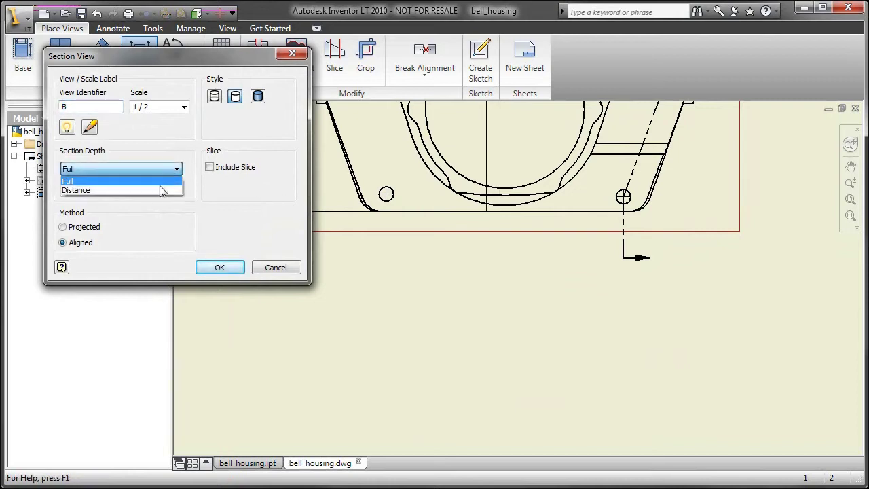
{"action": "left_click", "coordinate": [161, 189]}
{"action": "left_click", "coordinate": [85, 227]}
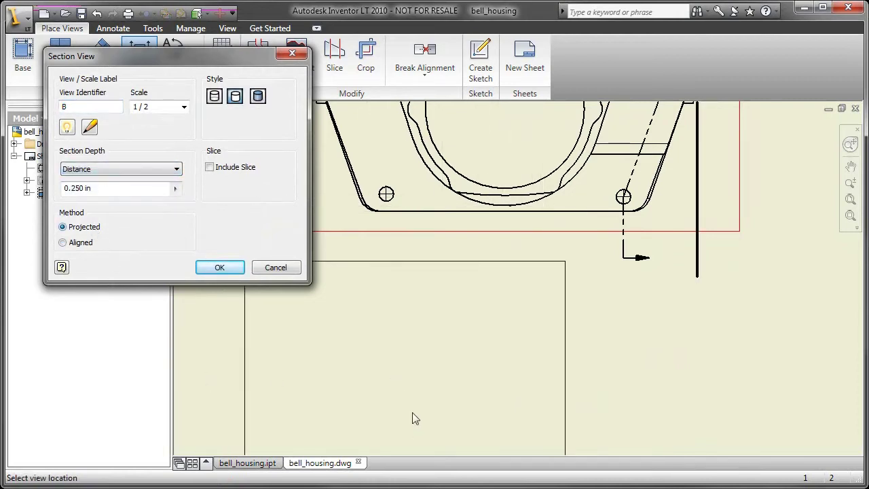
{"action": "scroll", "coordinate": [412, 412], "scroll_direction": "up", "scroll_amount": 4}
{"action": "mouse_move", "coordinate": [426, 410]}
{"action": "middle_mouse_down"}
{"action": "mouse_move", "coordinate": [491, 281]}
{"action": "mouse_move", "coordinate": [469, 315]}
{"action": "middle_mouse_up"}
{"action": "left_click", "coordinate": [475, 361]}
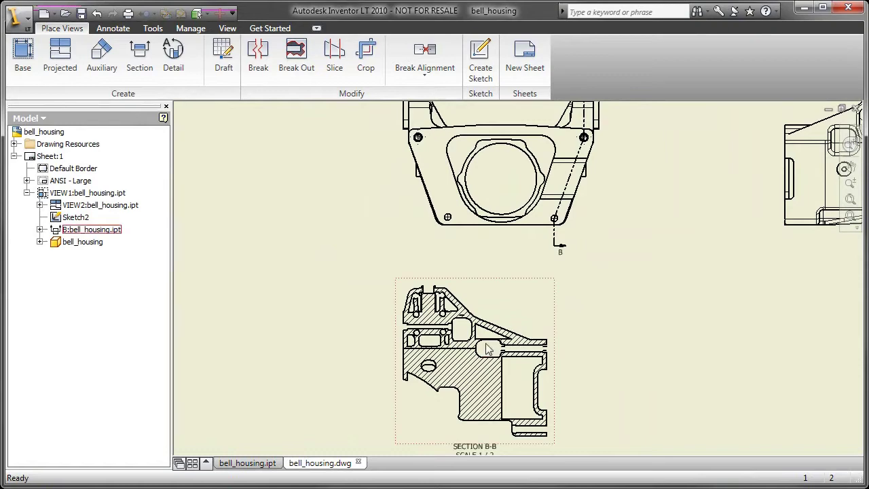
Step: Nudge section view B-B and align it vertically to the top base view
{"action": "scroll", "coordinate": [489, 349], "scroll_direction": "down", "scroll_amount": 2}
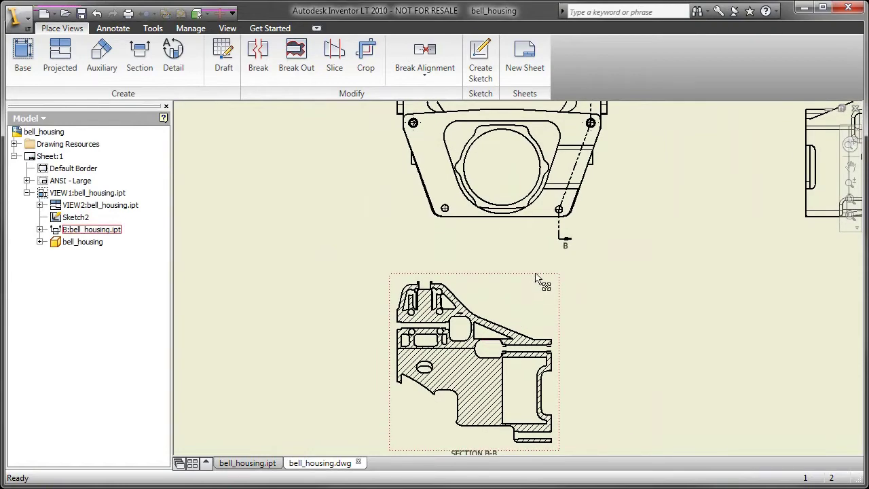
{"action": "left_click_drag", "start_coordinate": [537, 279], "coordinate": [564, 303]}
{"action": "right_click", "coordinate": [563, 306]}
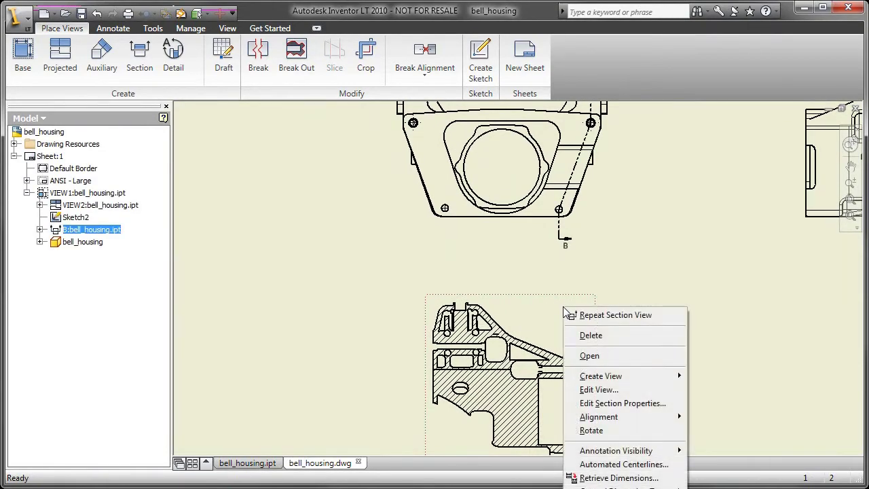
{"action": "mouse_move", "coordinate": [614, 417]}
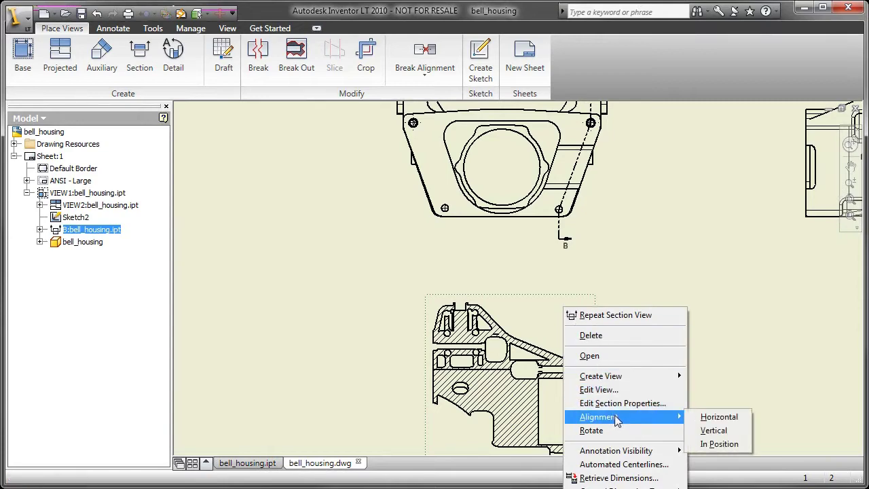
{"action": "left_click", "coordinate": [712, 430]}
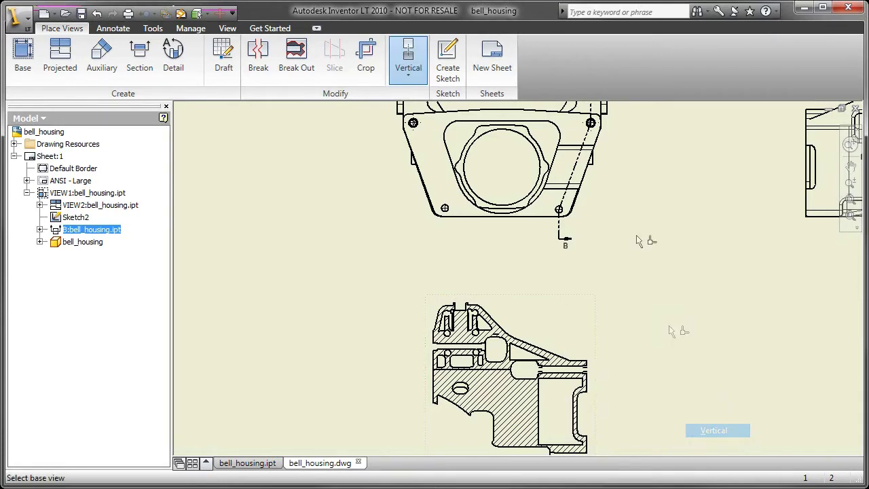
{"action": "left_click", "coordinate": [598, 202]}
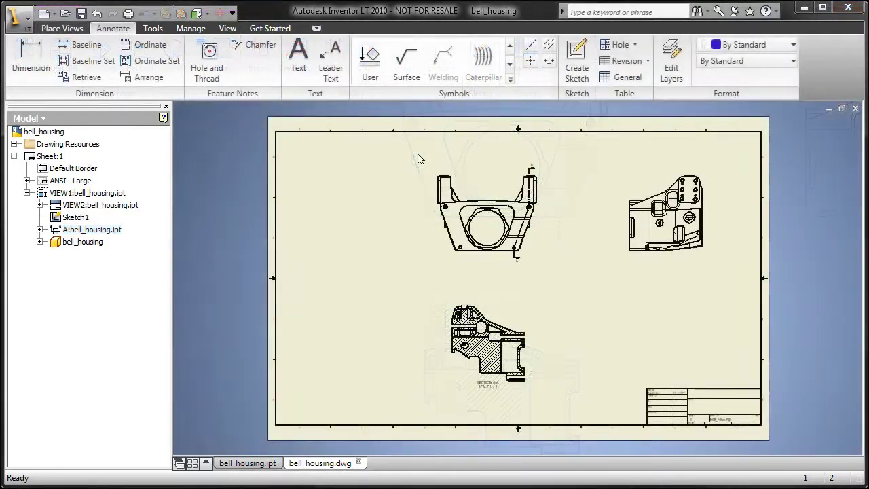
Step: Zoom into the top view and add a basic 340.00 overall width dimension
{"action": "key", "text": "z"}
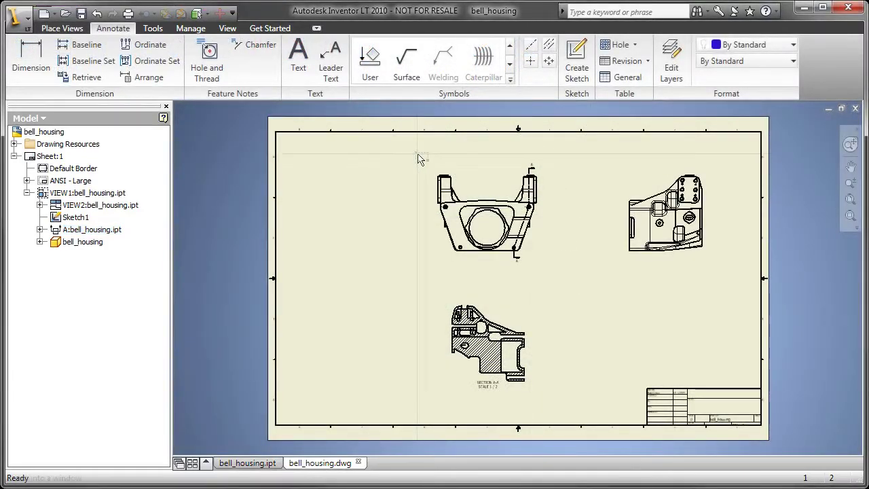
{"action": "left_click", "coordinate": [419, 161]}
{"action": "left_click", "coordinate": [544, 251]}
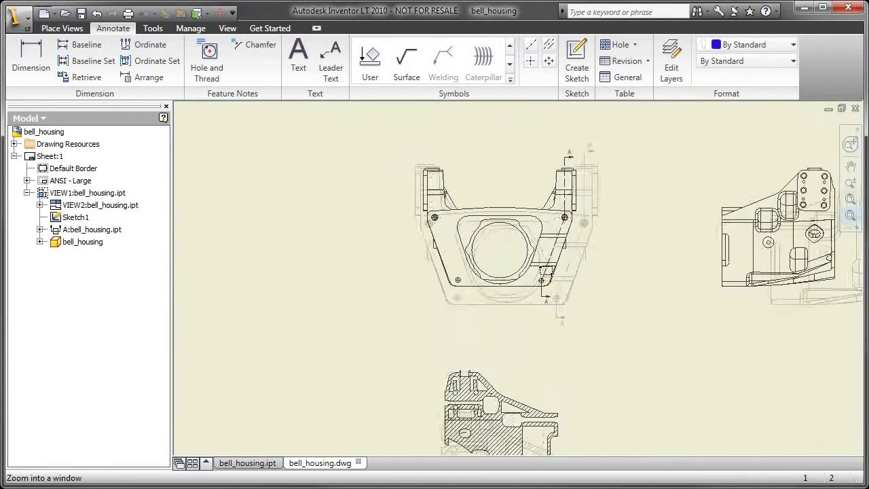
{"action": "middle_click_drag", "start_coordinate": [522, 255], "coordinate": [459, 318]}
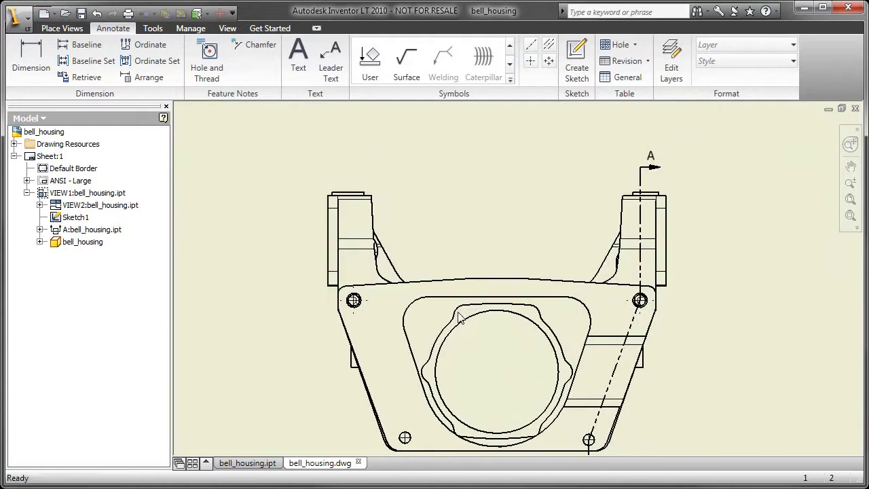
{"action": "left_click", "coordinate": [40, 57]}
{"action": "left_click", "coordinate": [328, 197]}
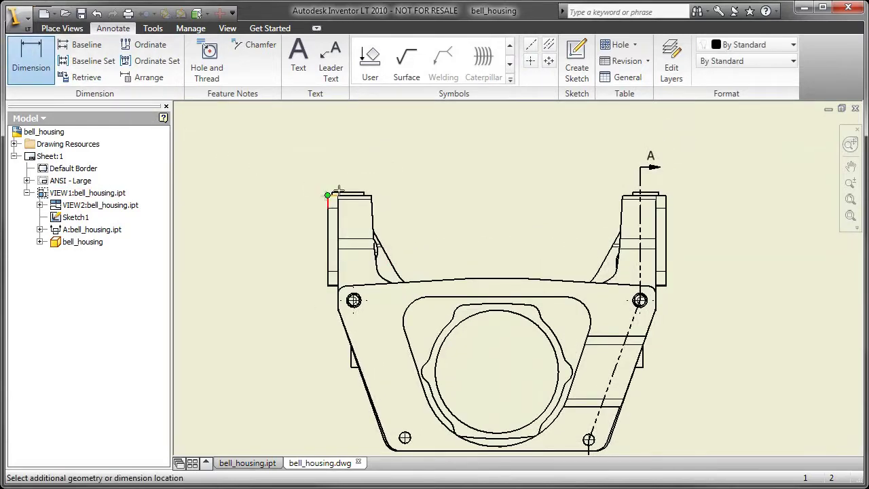
{"action": "left_click", "coordinate": [667, 196]}
{"action": "left_click", "coordinate": [543, 120]}
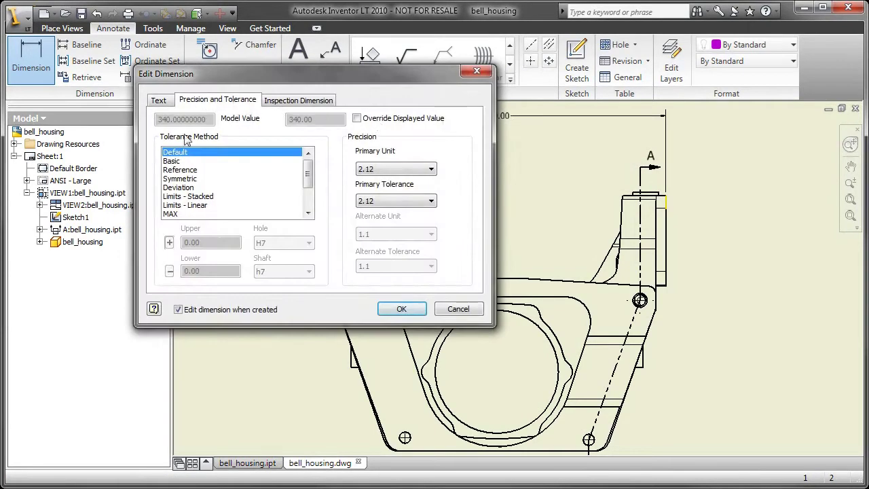
{"action": "left_click", "coordinate": [179, 163]}
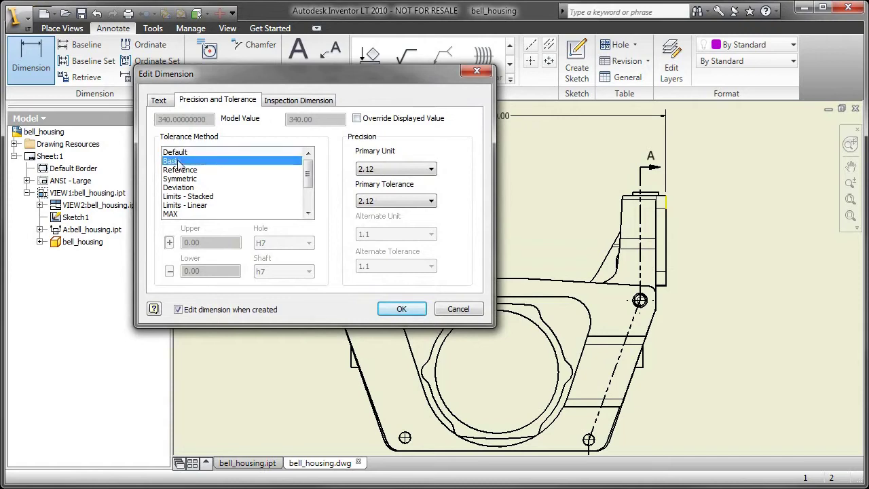
{"action": "left_click", "coordinate": [401, 309]}
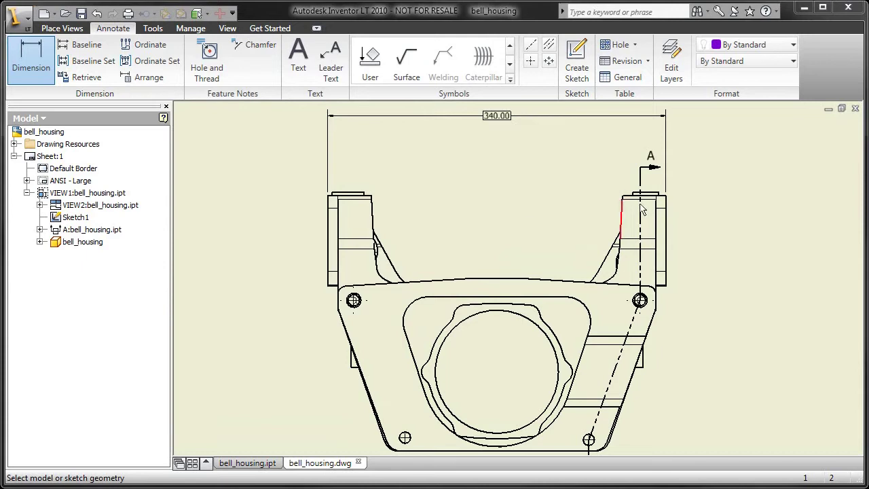
Step: Add a basic 170.00 bore-to-edge dimension, then begin dimensioning the left fillet arc
{"action": "left_click", "coordinate": [665, 201]}
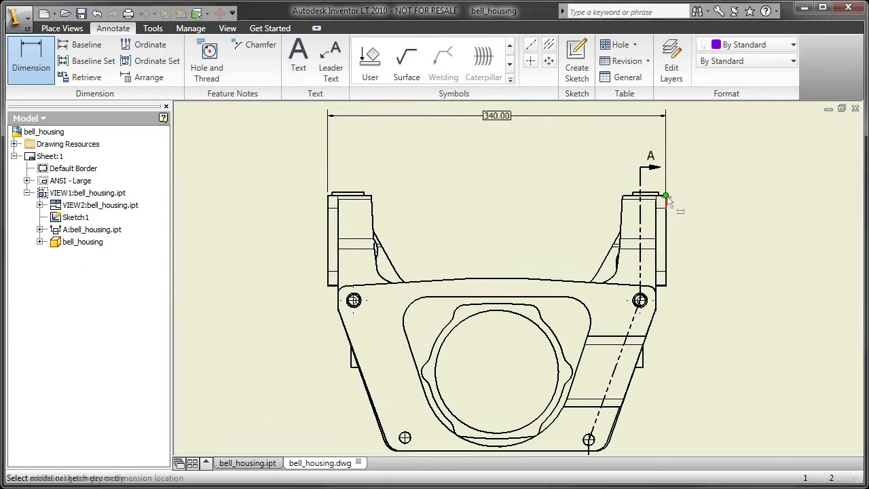
{"action": "left_click", "coordinate": [529, 324]}
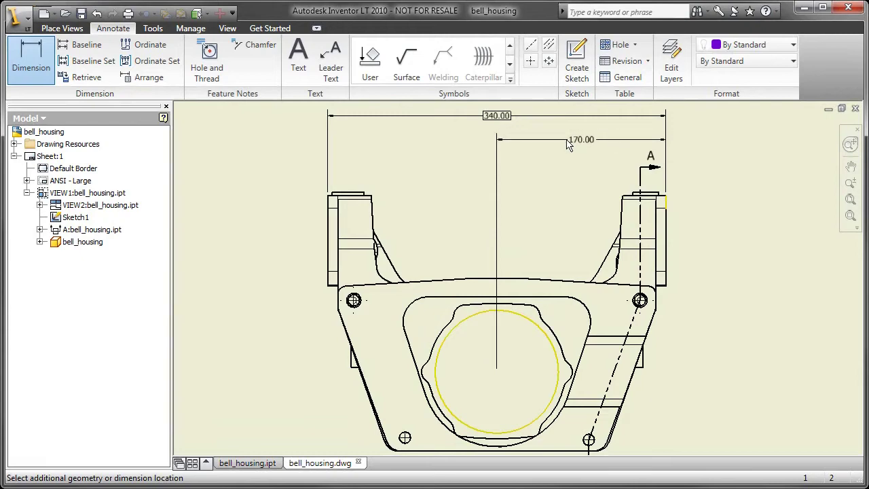
{"action": "left_click", "coordinate": [569, 145]}
{"action": "left_click", "coordinate": [180, 161]}
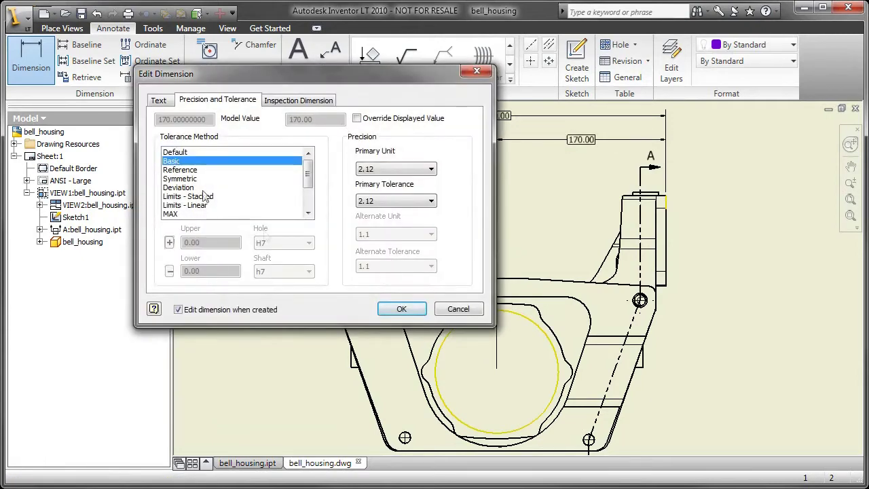
{"action": "left_click", "coordinate": [393, 309]}
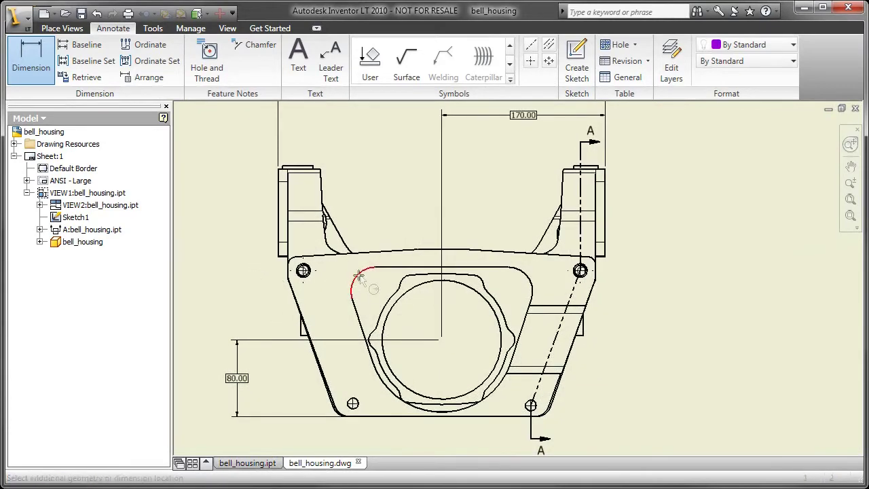
{"action": "left_click", "coordinate": [359, 278]}
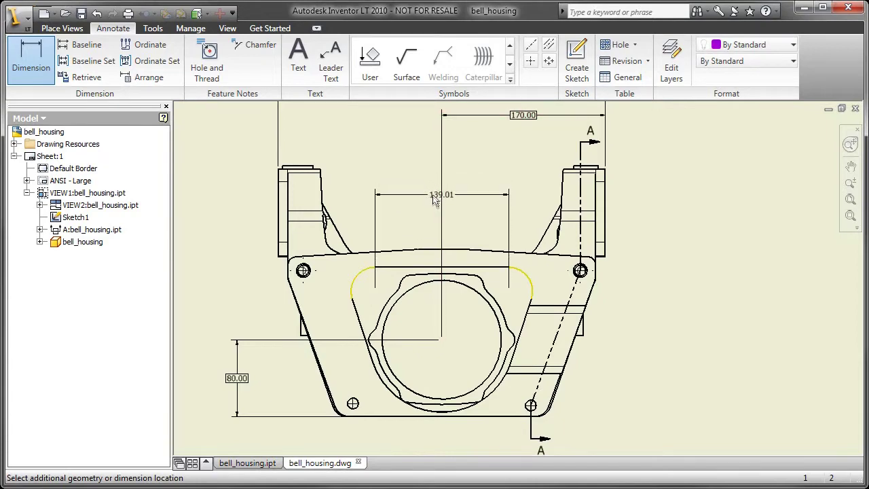
Step: Add the 139.01 and 69.51 arc-to-arc dimensions and a 72° TYP angular dimension in the bore
{"action": "left_click", "coordinate": [438, 209]}
{"action": "left_click", "coordinate": [403, 310]}
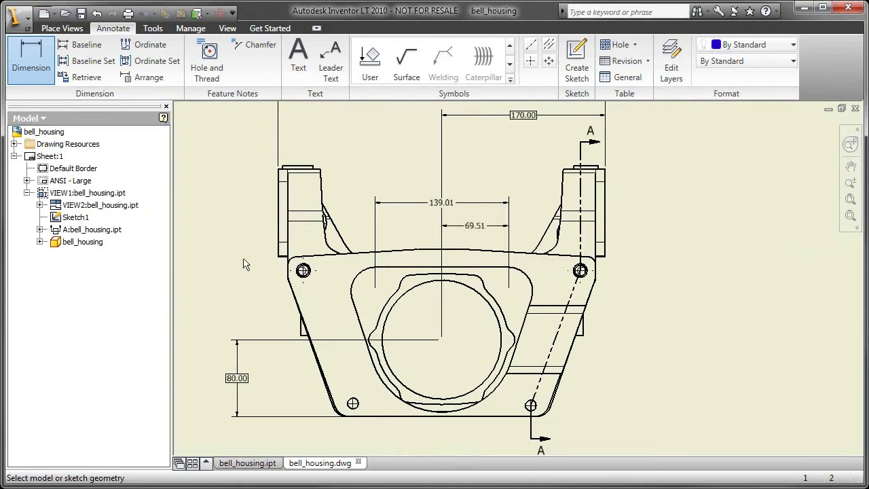
{"action": "left_click", "coordinate": [410, 270]}
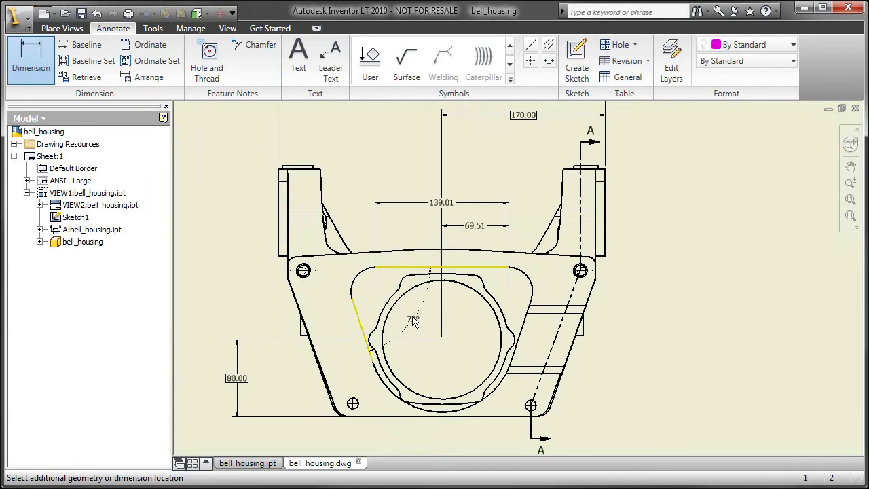
{"action": "left_click", "coordinate": [414, 322]}
{"action": "left_click", "coordinate": [158, 100]}
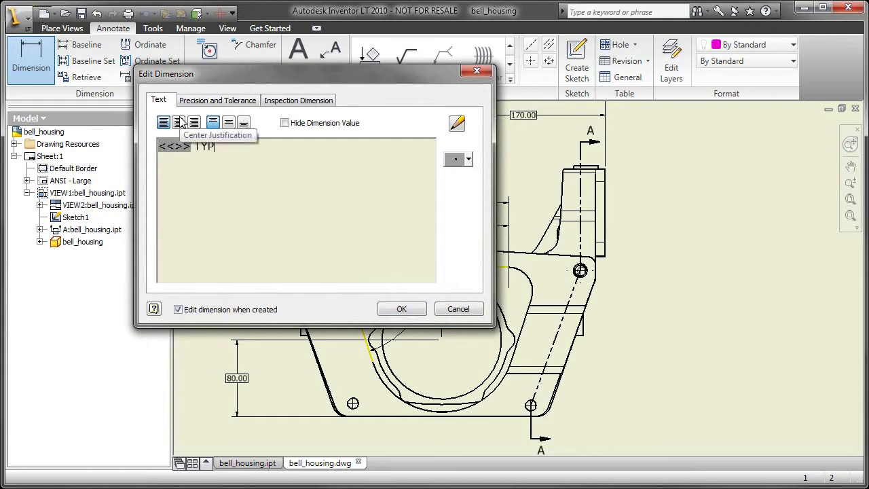
{"action": "left_click", "coordinate": [399, 307]}
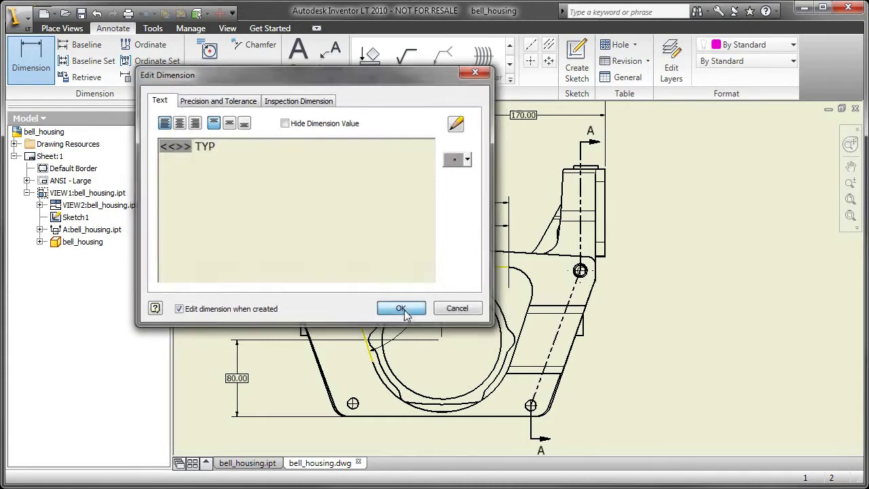
{"action": "mouse_move", "coordinate": [265, 314]}
{"action": "middle_mouse_down"}
{"action": "mouse_move", "coordinate": [271, 240]}
{"action": "mouse_move", "coordinate": [325, 317]}
{"action": "mouse_move", "coordinate": [361, 348]}
{"action": "middle_mouse_up"}
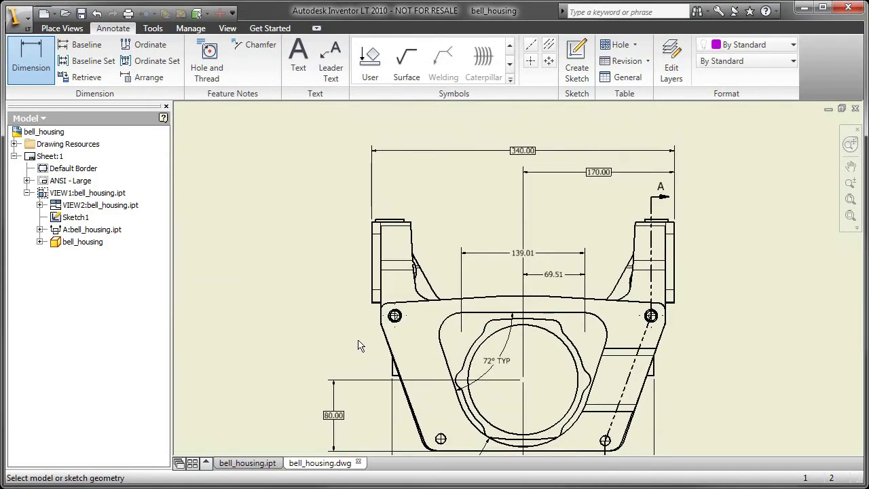
{"action": "scroll", "coordinate": [360, 346], "scroll_direction": "up", "scroll_amount": 1}
{"action": "key", "text": "Escape"}
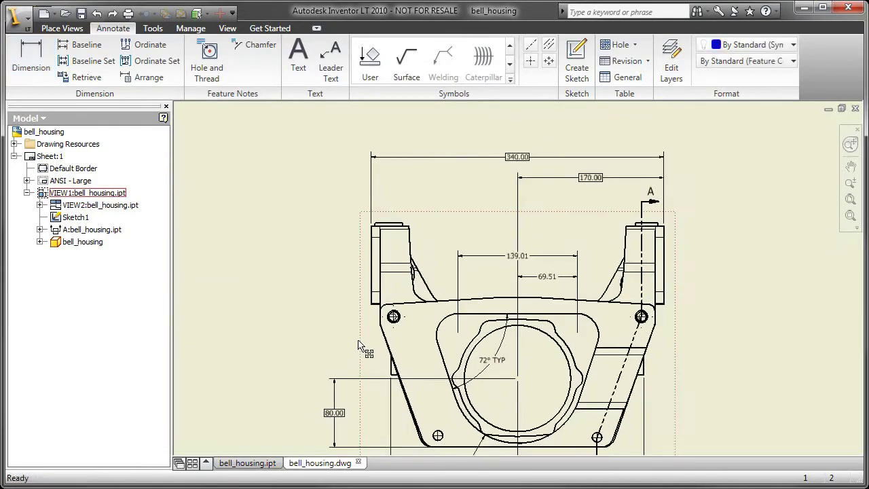
Step: Start a feature control frame with its leader on the left 340.00 edge
{"action": "left_click", "coordinate": [509, 65]}
{"action": "left_click", "coordinate": [447, 68]}
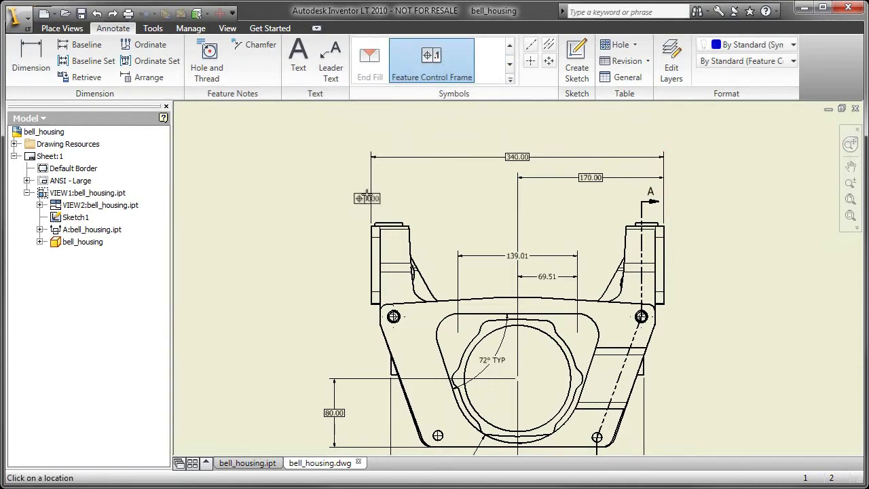
{"action": "left_click", "coordinate": [327, 176]}
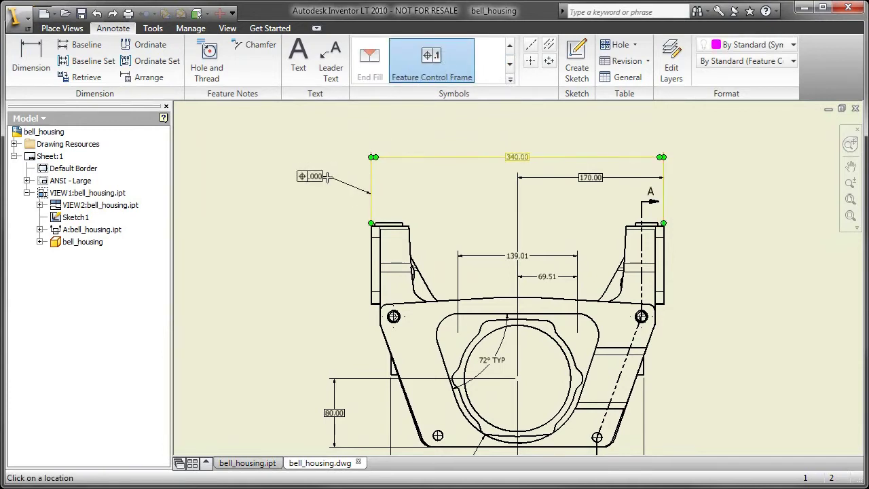
{"action": "right_click", "coordinate": [326, 174]}
{"action": "left_click", "coordinate": [347, 187]}
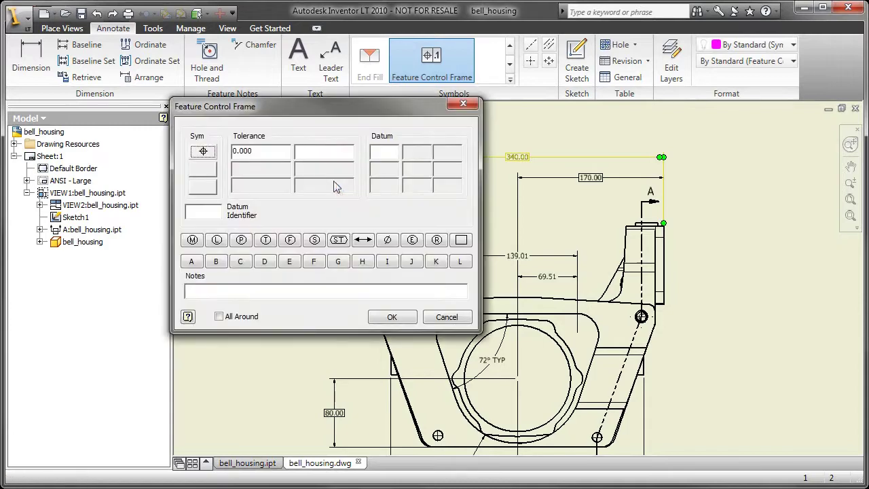
Step: Fill in the frame as parallelism .01 at MMC to datum C and place it
{"action": "left_click_drag", "start_coordinate": [264, 151], "coordinate": [218, 153]}
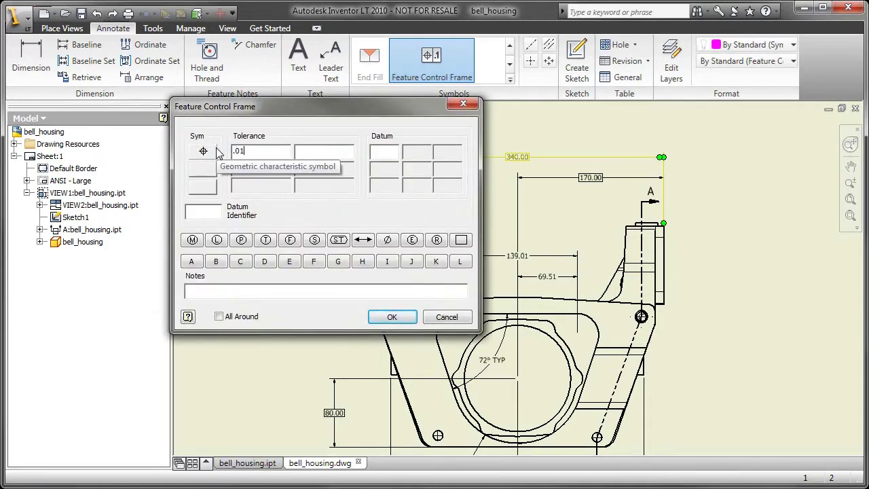
{"action": "left_click", "coordinate": [215, 156]}
{"action": "left_click", "coordinate": [204, 253]}
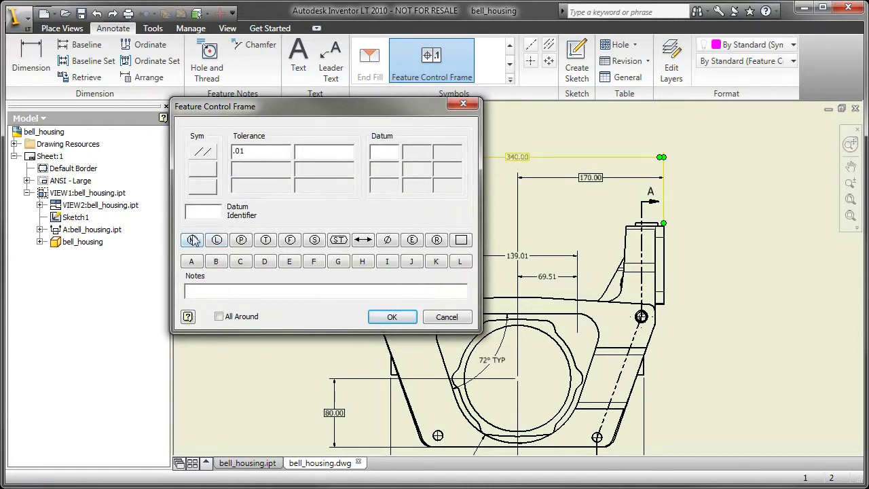
{"action": "left_click", "coordinate": [193, 242]}
{"action": "left_click", "coordinate": [241, 263]}
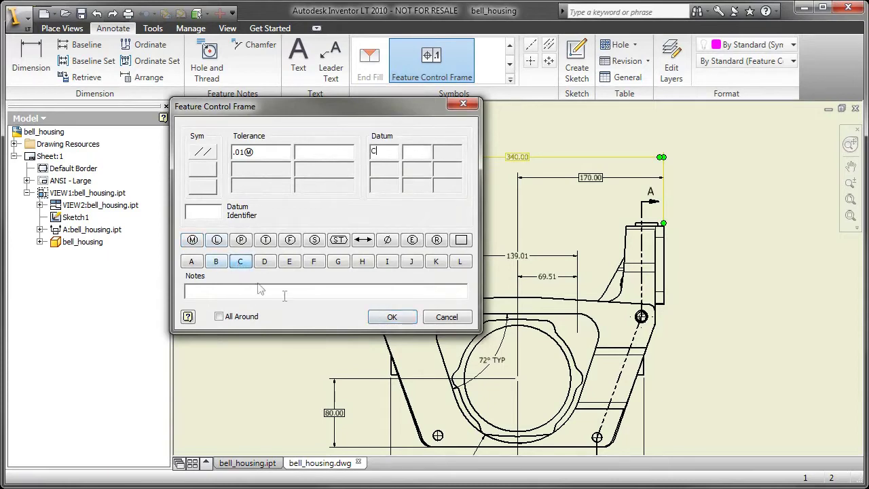
{"action": "left_click", "coordinate": [387, 323]}
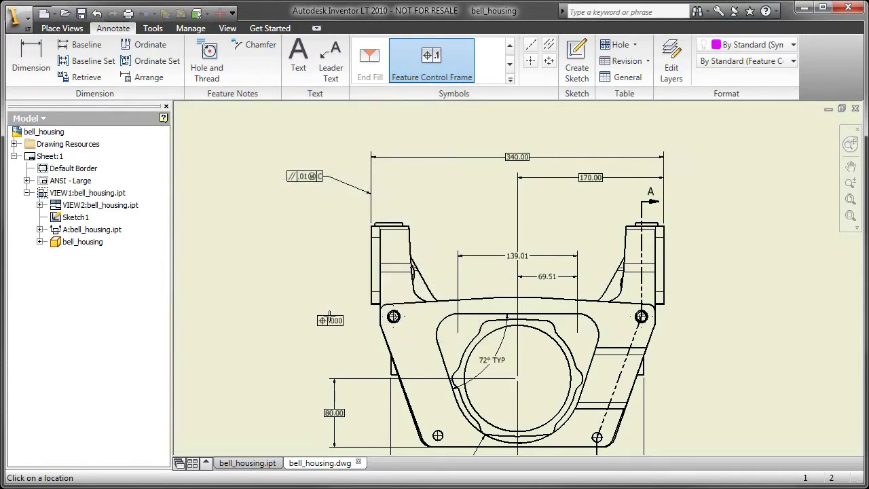
Step: Attach a new feature control frame leader to the 294.00 dimension instead of 147.00
{"action": "scroll", "coordinate": [329, 310], "scroll_direction": "down", "scroll_amount": 1}
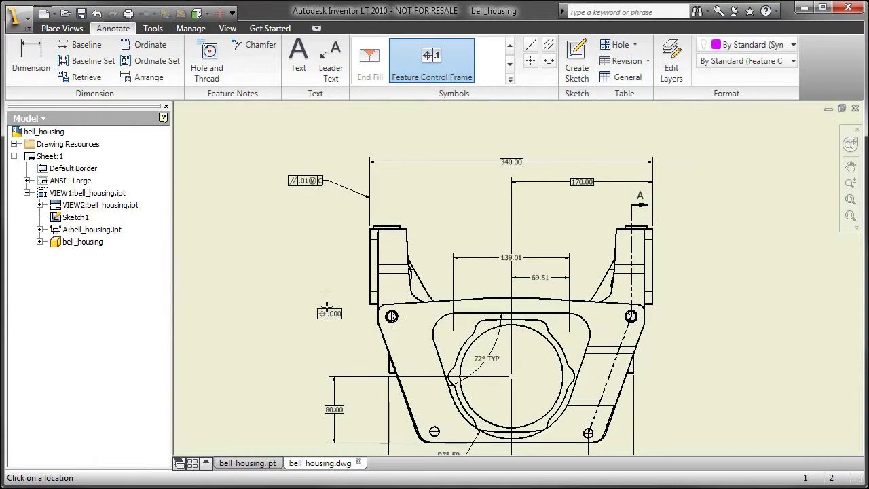
{"action": "middle_click_drag", "start_coordinate": [326, 310], "coordinate": [344, 169]}
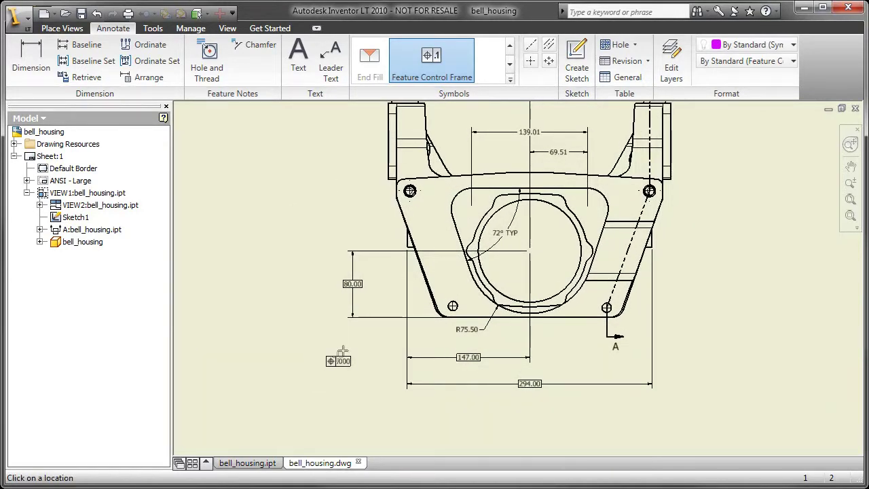
{"action": "left_click", "coordinate": [406, 338]}
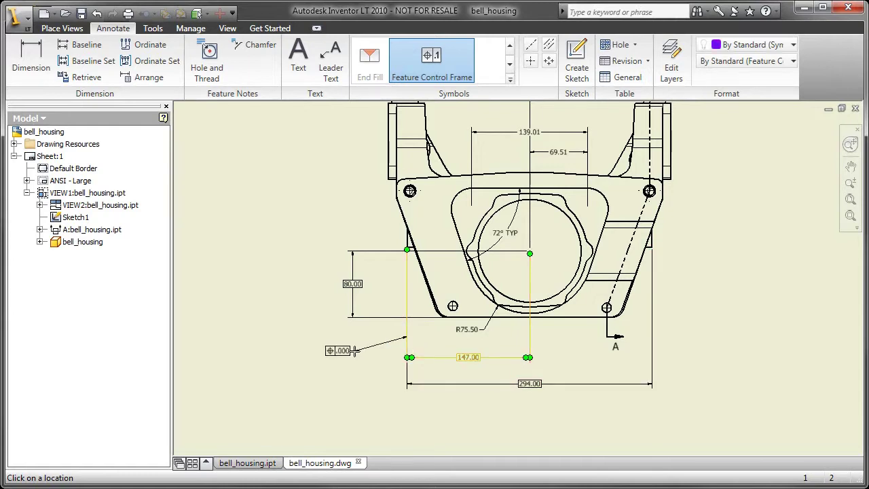
{"action": "key", "text": "Escape"}
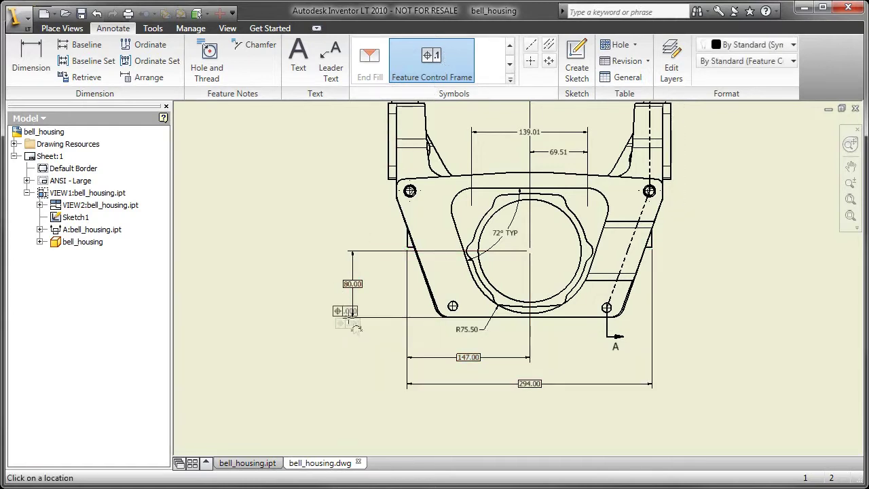
{"action": "left_click", "coordinate": [407, 363]}
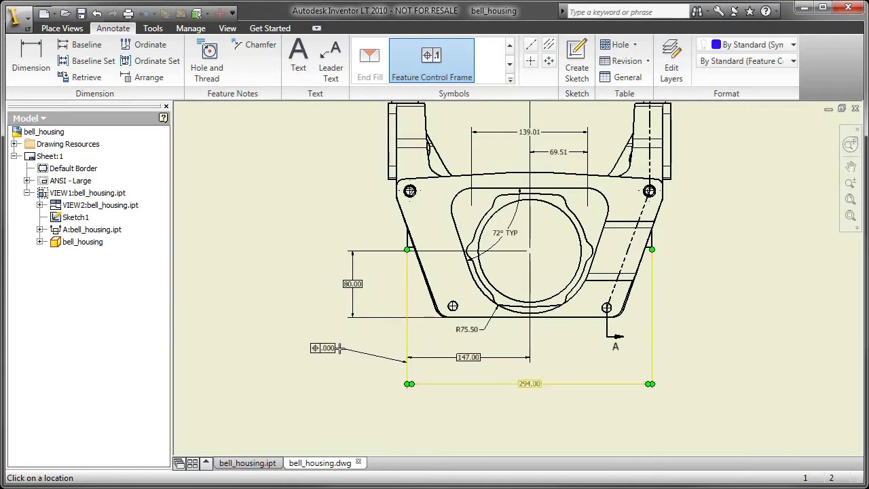
{"action": "right_click", "coordinate": [341, 350]}
{"action": "left_click", "coordinate": [370, 357]}
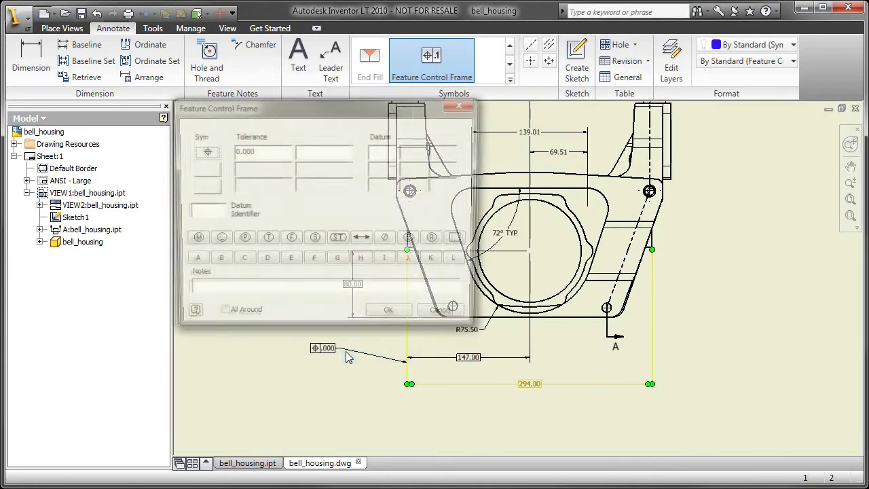
Step: Set the frame to parallelism .10 at MMC to datum C and finish placing frames
{"action": "left_click", "coordinate": [202, 152]}
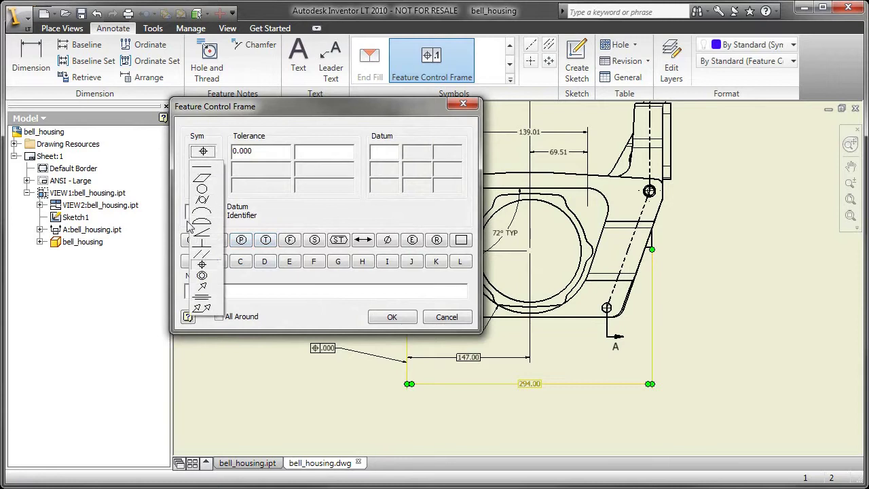
{"action": "left_click", "coordinate": [204, 253]}
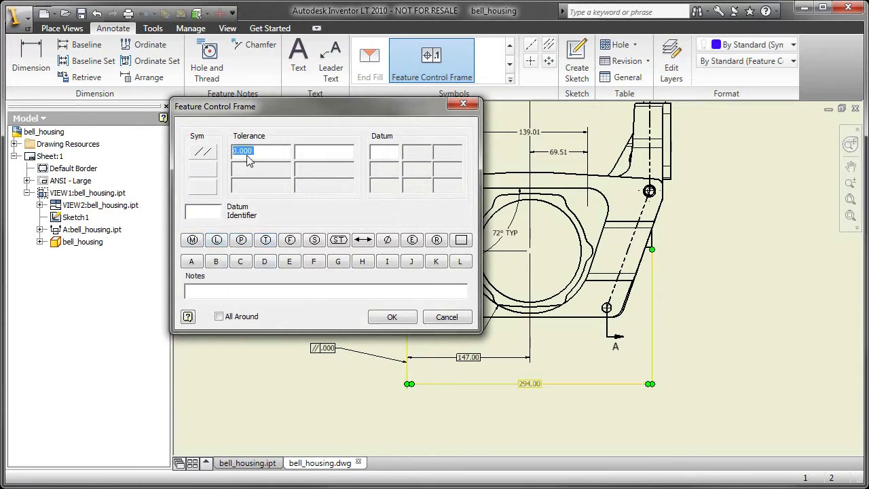
{"action": "key", "text": "BackSpace"}
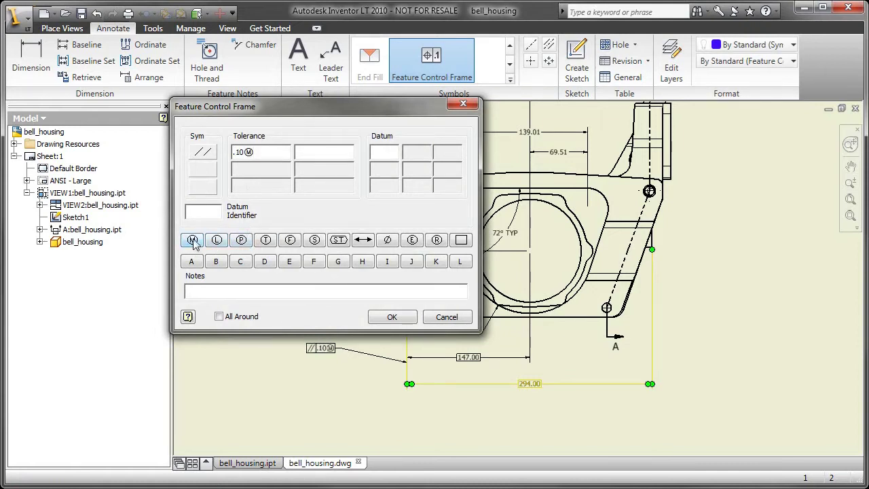
{"action": "left_click", "coordinate": [240, 262]}
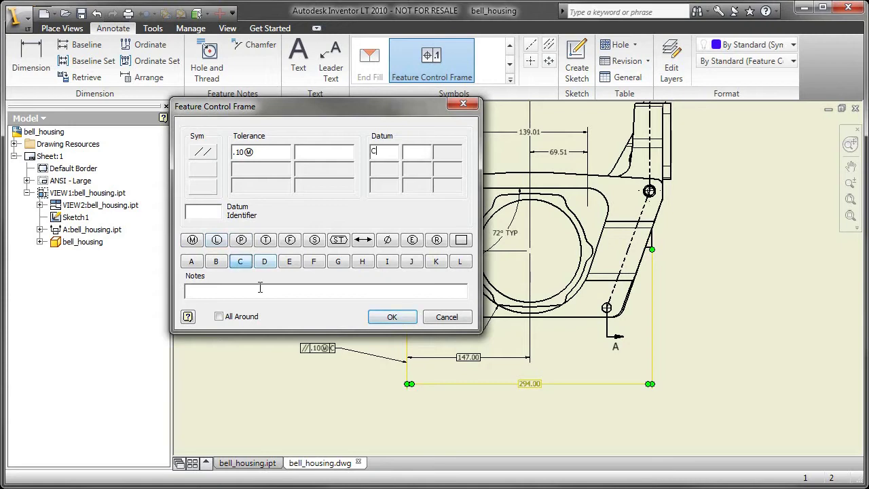
{"action": "left_click", "coordinate": [392, 317]}
{"action": "right_click", "coordinate": [293, 415]}
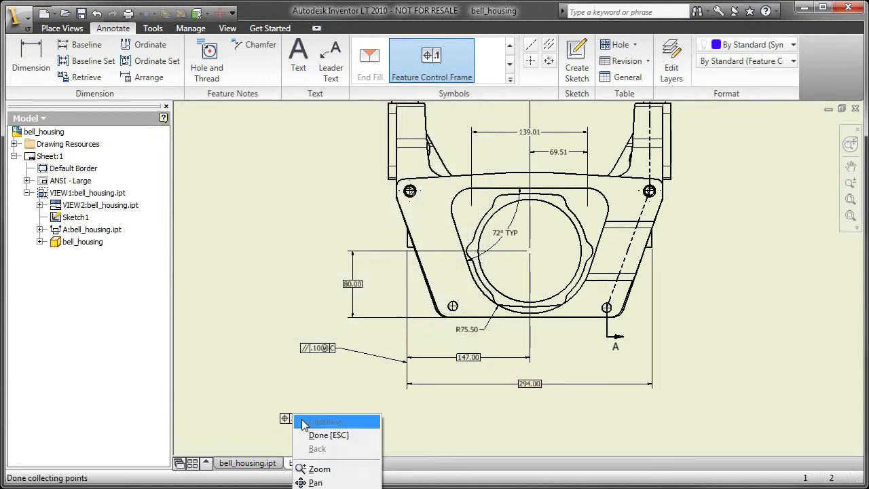
{"action": "left_click", "coordinate": [310, 437]}
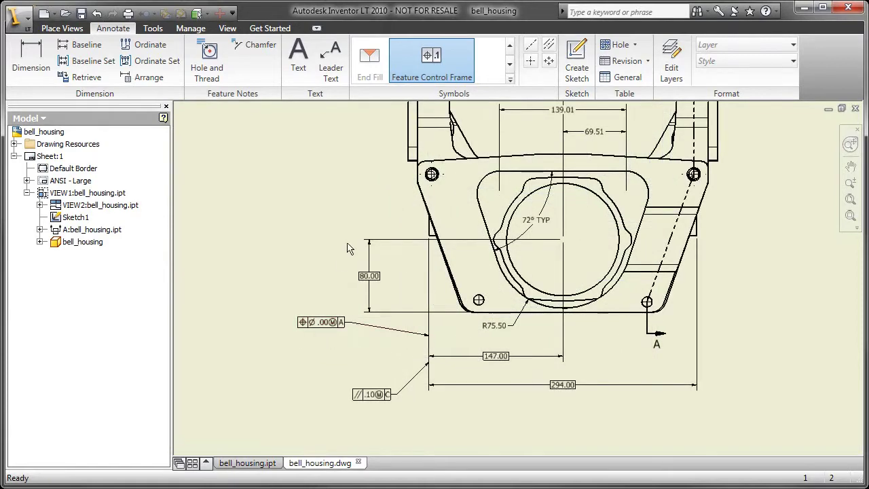
{"action": "middle_click_drag", "start_coordinate": [394, 184], "coordinate": [283, 296]}
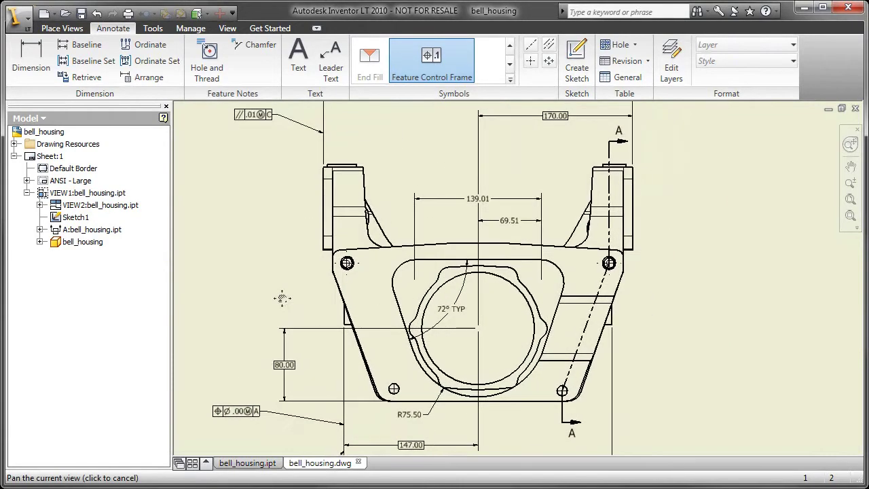
{"action": "left_click", "coordinate": [510, 64]}
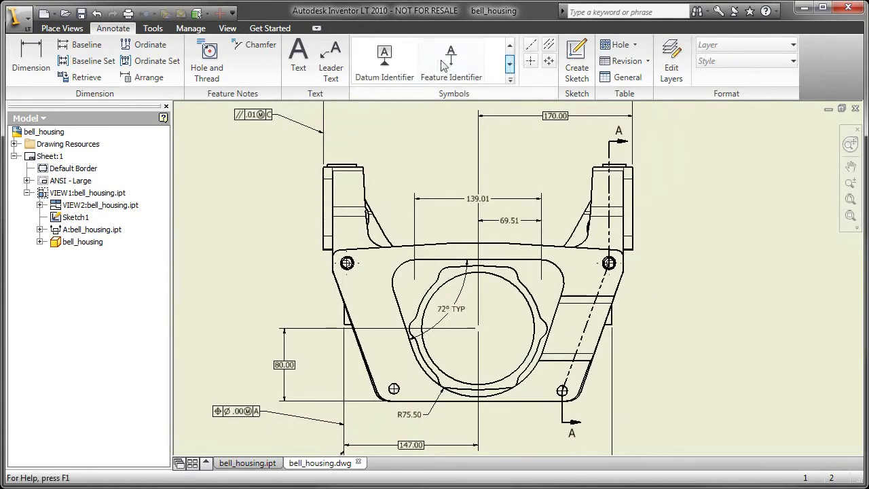
Step: Place a datum identifier labelled A on the bore circle
{"action": "left_click", "coordinate": [385, 60]}
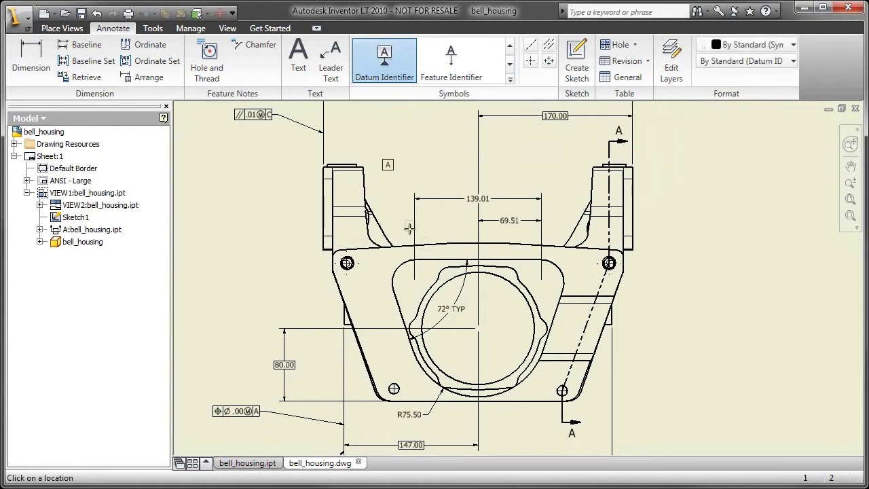
{"action": "left_click", "coordinate": [457, 275]}
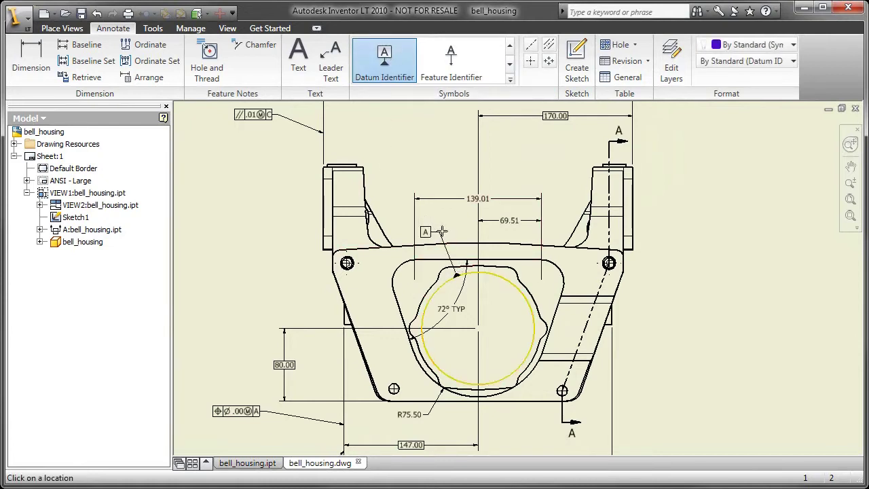
{"action": "right_click", "coordinate": [442, 231]}
{"action": "left_click", "coordinate": [452, 236]}
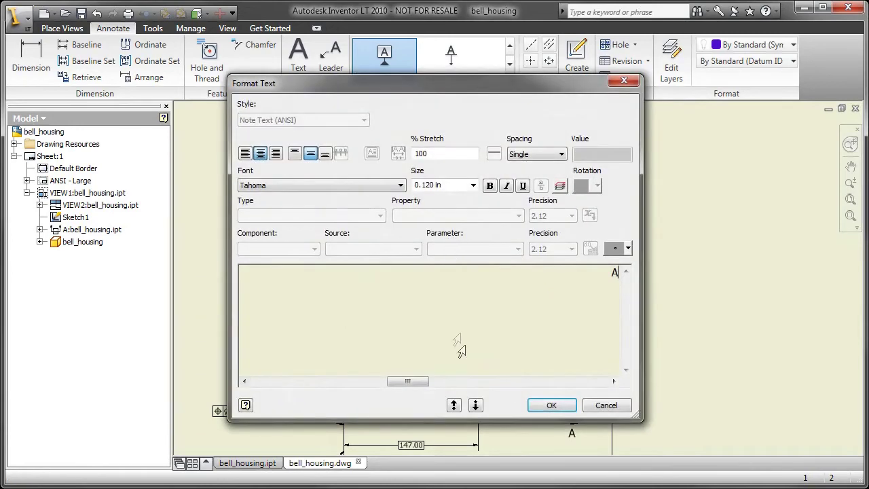
{"action": "left_click", "coordinate": [550, 405]}
Step: Place a datum identifier labelled C on the part's right edge
{"action": "left_click", "coordinate": [632, 205]}
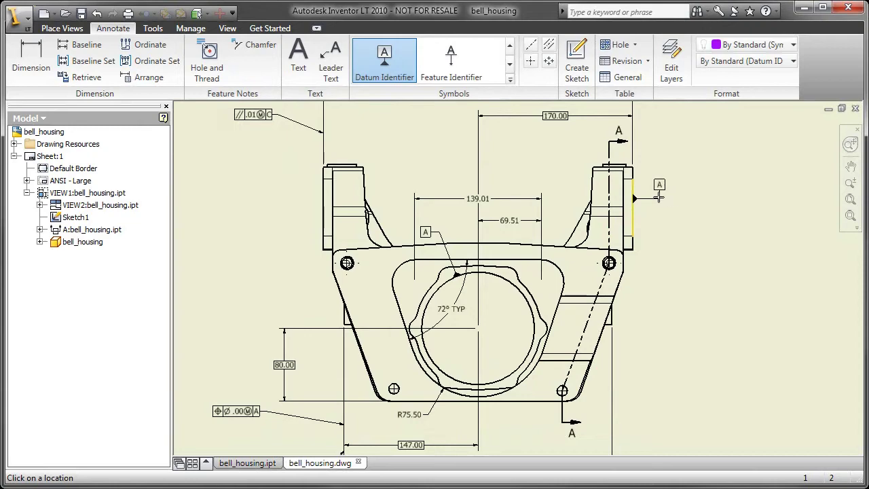
{"action": "right_click", "coordinate": [659, 197]}
{"action": "left_click", "coordinate": [673, 203]}
{"action": "type", "text": "C"}
{"action": "left_click", "coordinate": [550, 404]}
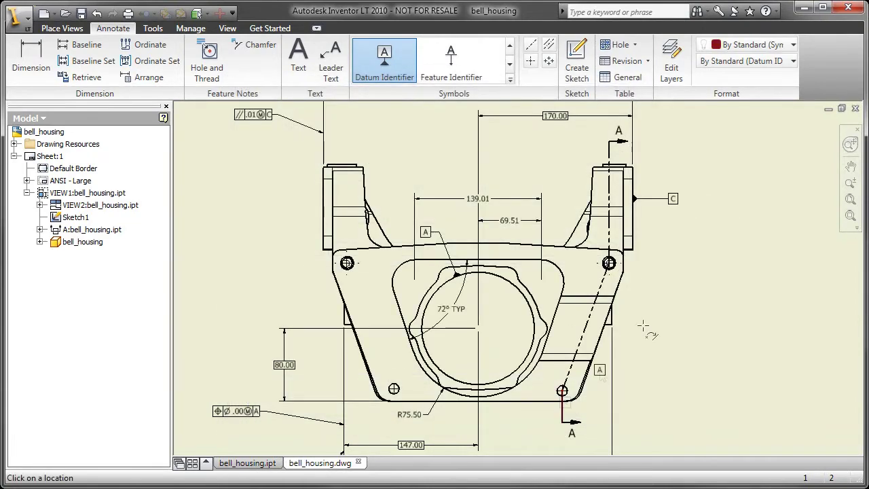
{"action": "right_click", "coordinate": [684, 269]}
{"action": "left_click", "coordinate": [703, 292]}
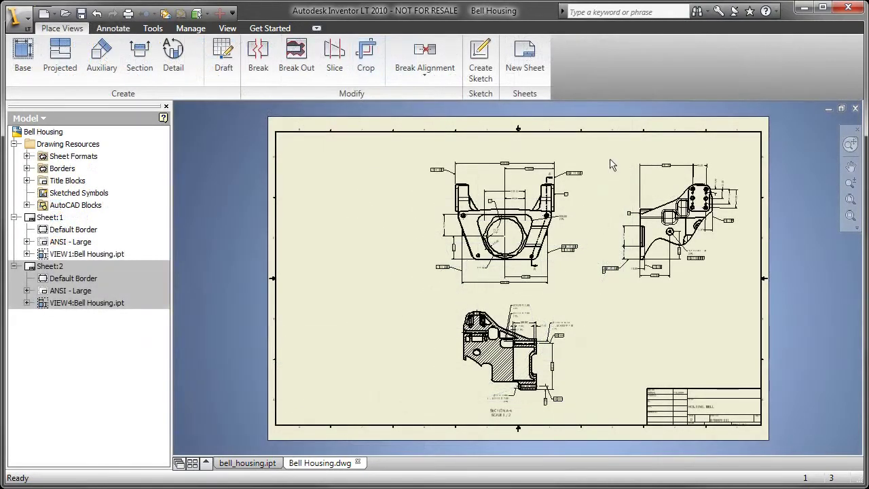
Step: Zoom and pan to review the annotations on the side and hatched section views
{"action": "left_click", "coordinate": [850, 216]}
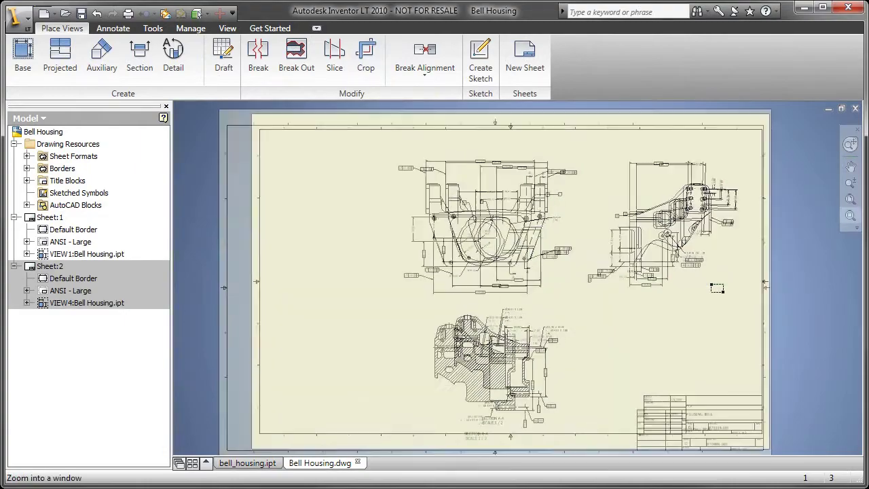
{"action": "left_click_drag", "start_coordinate": [717, 288], "coordinate": [588, 158]}
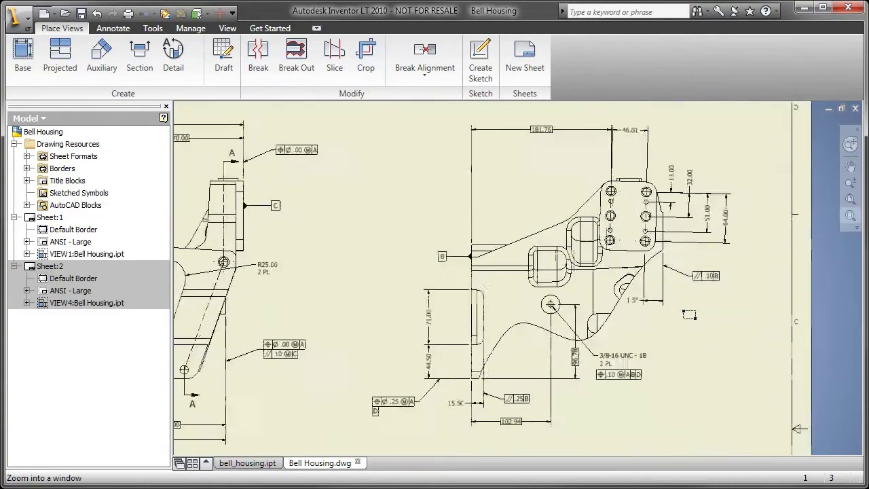
{"action": "middle_click_drag", "start_coordinate": [408, 329], "coordinate": [816, 324]}
{"action": "mouse_move", "coordinate": [695, 341]}
{"action": "middle_mouse_down"}
{"action": "mouse_move", "coordinate": [720, 62]}
{"action": "mouse_move", "coordinate": [645, 41]}
{"action": "middle_mouse_up"}
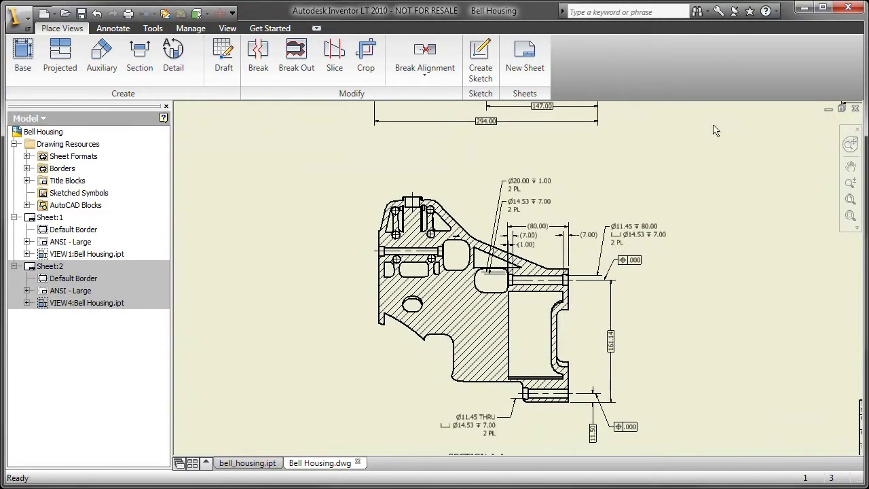
Step: Show the whole sheet, save the Bell Housing drawing, and close it
{"action": "left_click", "coordinate": [852, 198]}
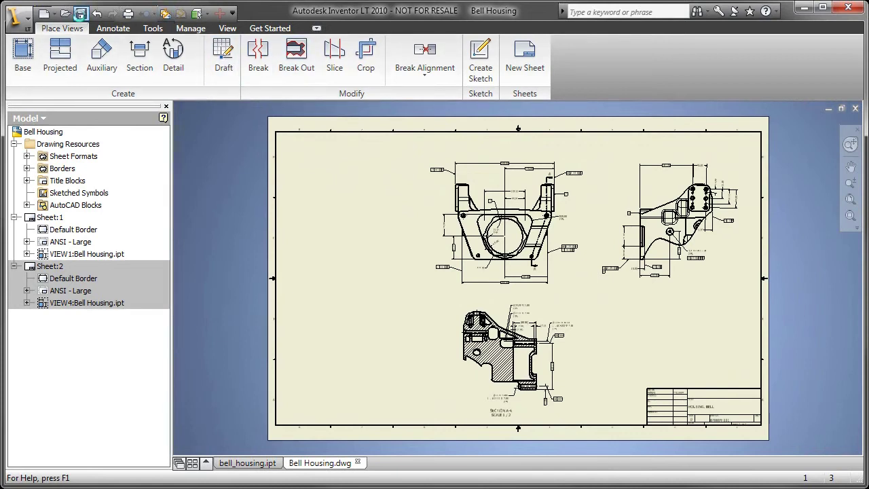
{"action": "left_click", "coordinate": [81, 14]}
{"action": "left_click", "coordinate": [855, 110]}
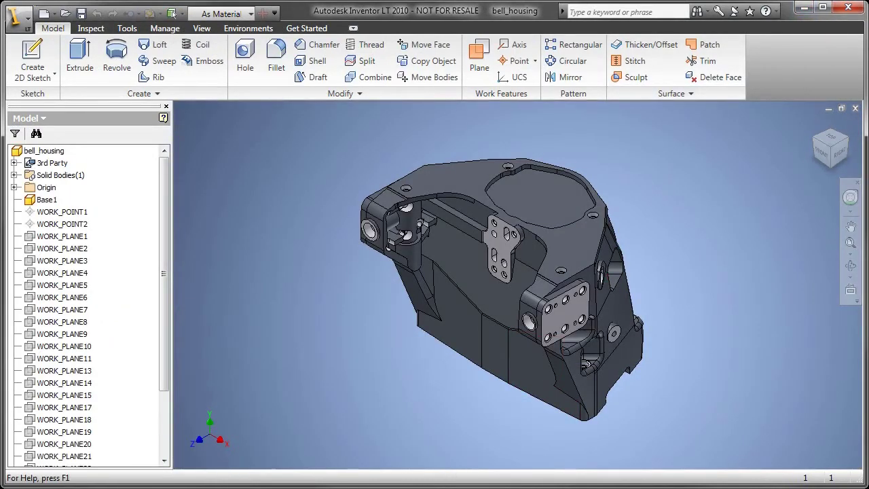
Step: Launch AutoCAD LT and open Bell Housing.dwg
{"action": "left_click", "coordinate": [171, 13]}
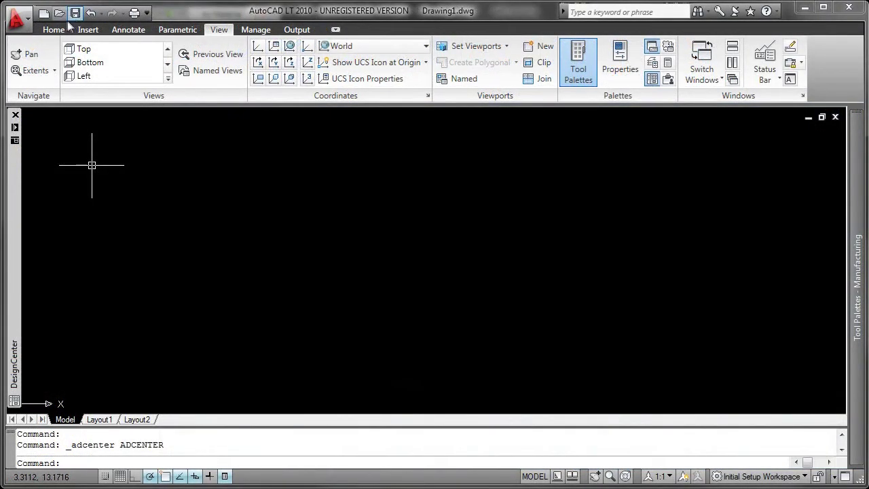
{"action": "left_click", "coordinate": [59, 13]}
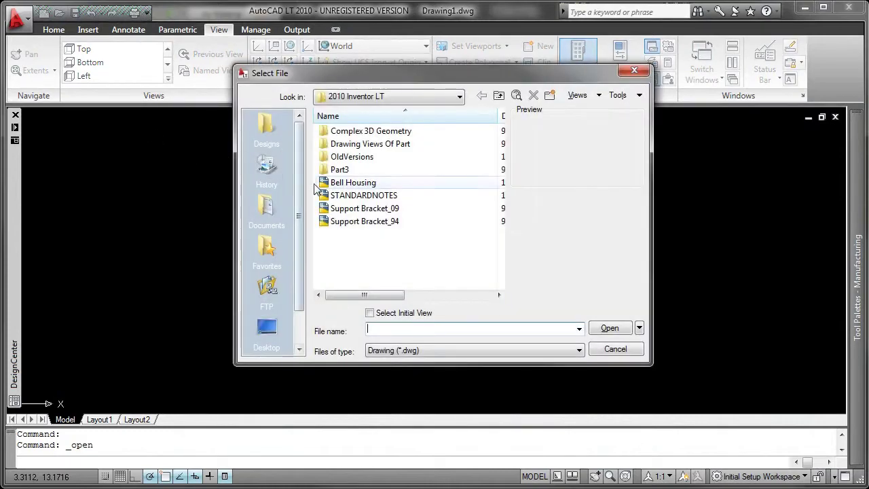
{"action": "double_click", "coordinate": [323, 182]}
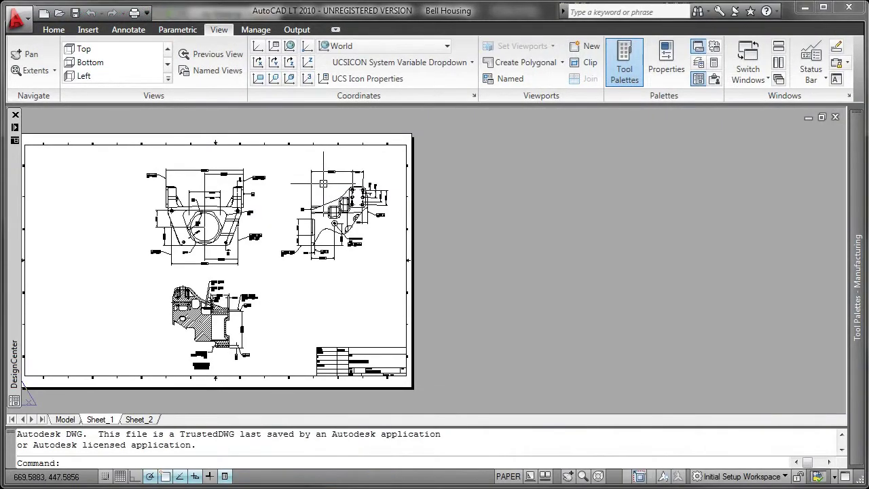
Step: Zoom to extents (Z, E) so the whole Bell Housing sheet fits the view
{"action": "type", "text": "z"}
{"action": "key", "text": "Return"}
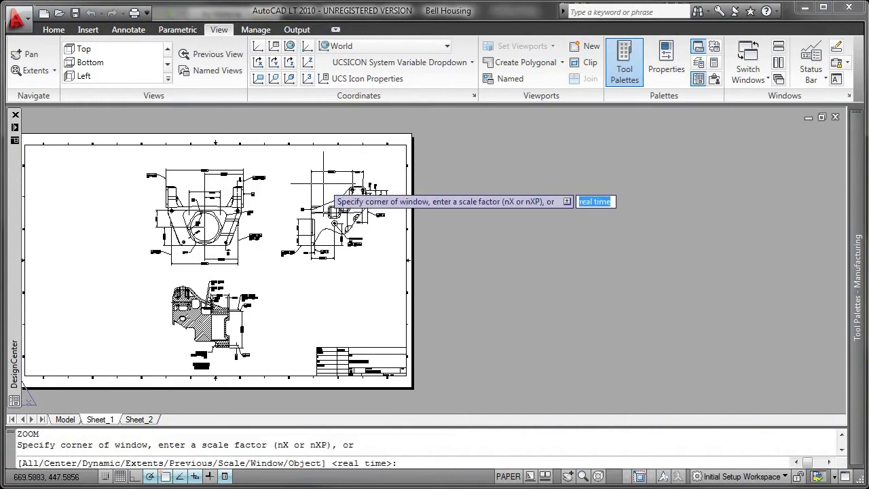
{"action": "type", "text": "e"}
{"action": "key", "text": "Return"}
{"action": "scroll", "coordinate": [396, 196], "scroll_direction": "up", "scroll_amount": 3}
{"action": "mouse_move", "coordinate": [397, 196]}
{"action": "middle_mouse_down"}
{"action": "mouse_move", "coordinate": [379, 288]}
{"action": "mouse_move", "coordinate": [256, 294]}
{"action": "middle_mouse_up"}
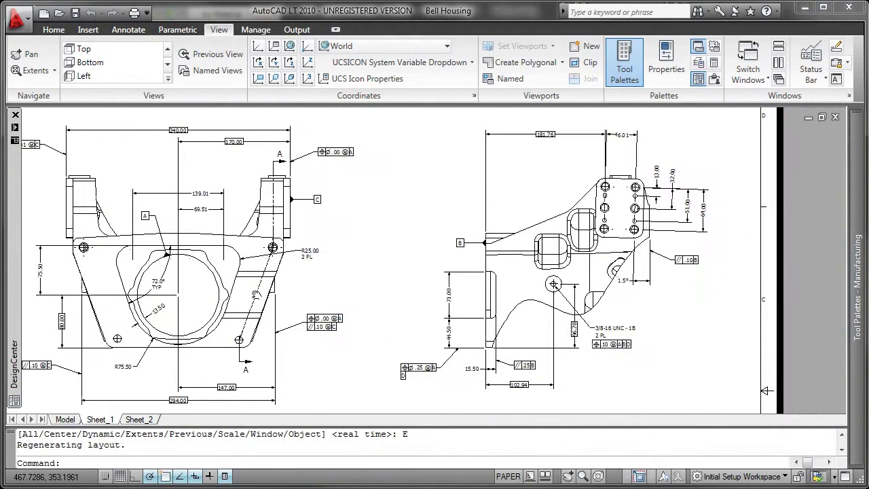
{"action": "type", "text": "z"}
{"action": "key", "text": "Return"}
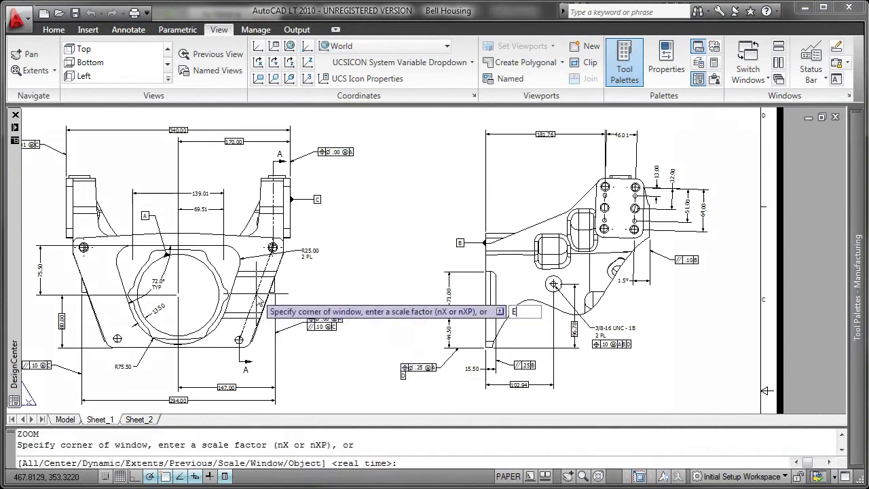
{"action": "type", "text": "e"}
{"action": "key", "text": "Return"}
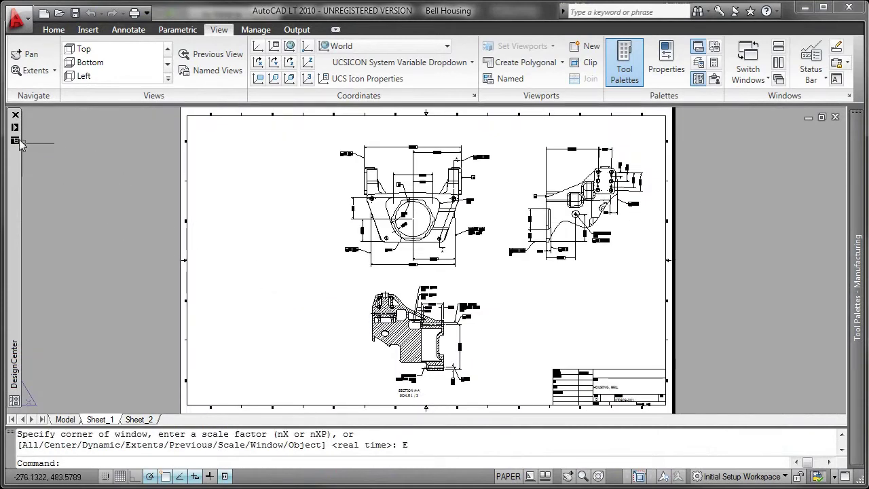
{"action": "mouse_move", "coordinate": [16, 139]}
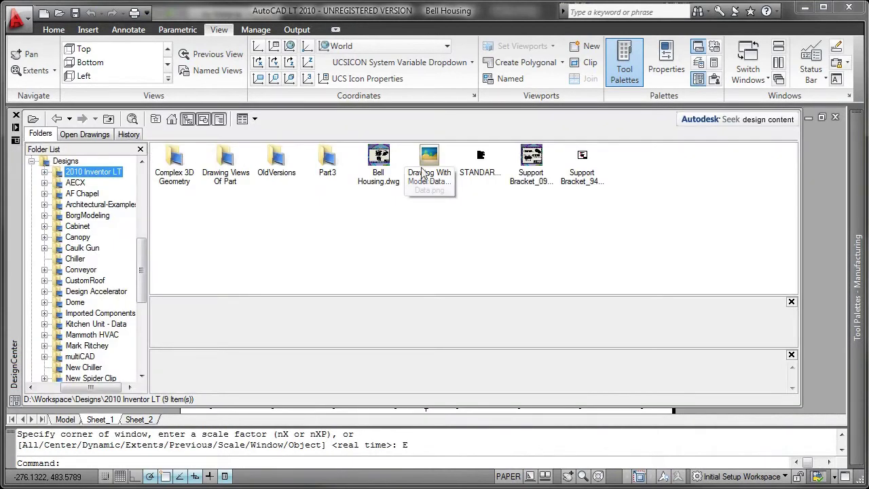
Step: Drag the STANDARDNOTES block from STANDARDNOTES.dwg's Blocks in DesignCenter onto the sheet
{"action": "double_click", "coordinate": [481, 158]}
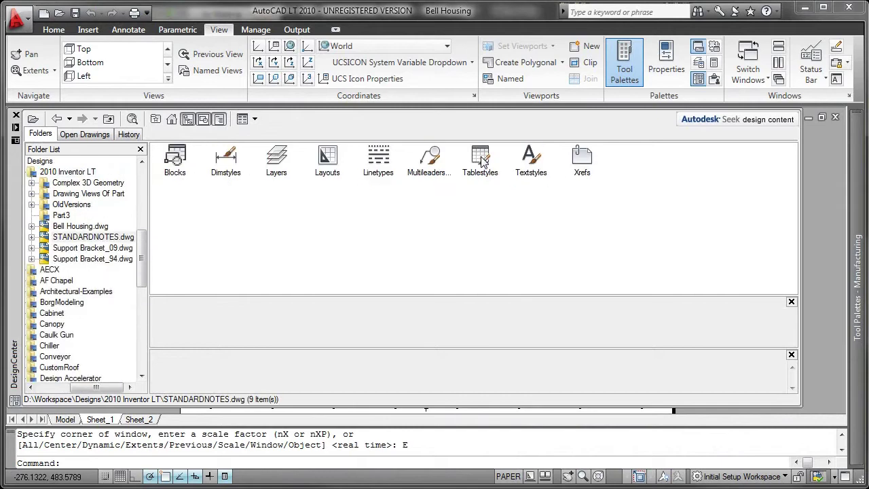
{"action": "double_click", "coordinate": [175, 157]}
{"action": "left_click", "coordinate": [175, 161]}
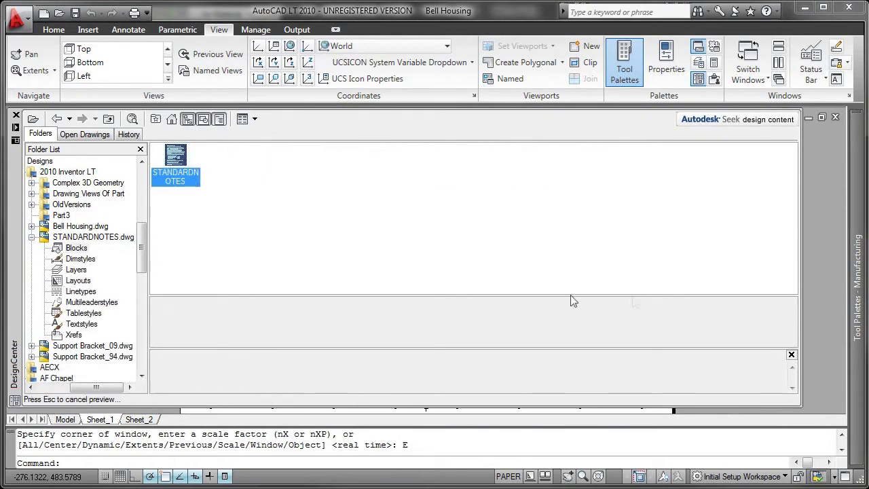
{"action": "left_click_drag", "start_coordinate": [837, 245], "coordinate": [819, 237]}
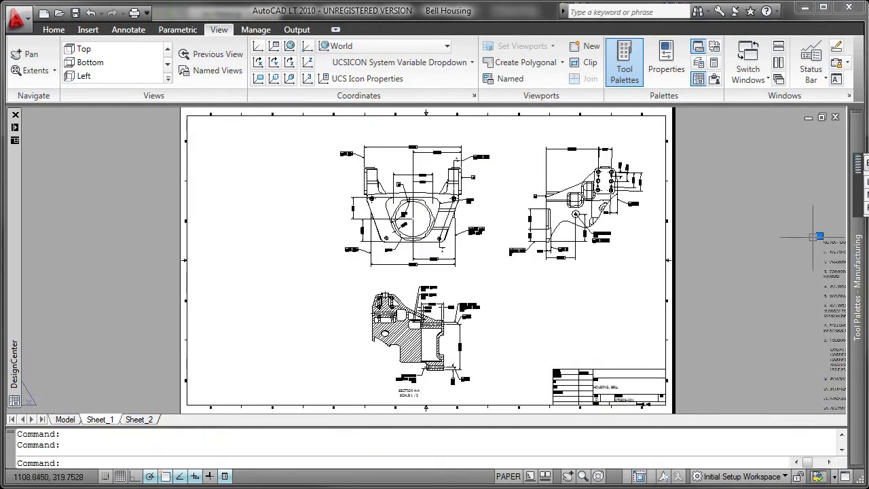
Step: Move the notes block to the sheet's upper left and open its block definition for editing
{"action": "left_click", "coordinate": [819, 236]}
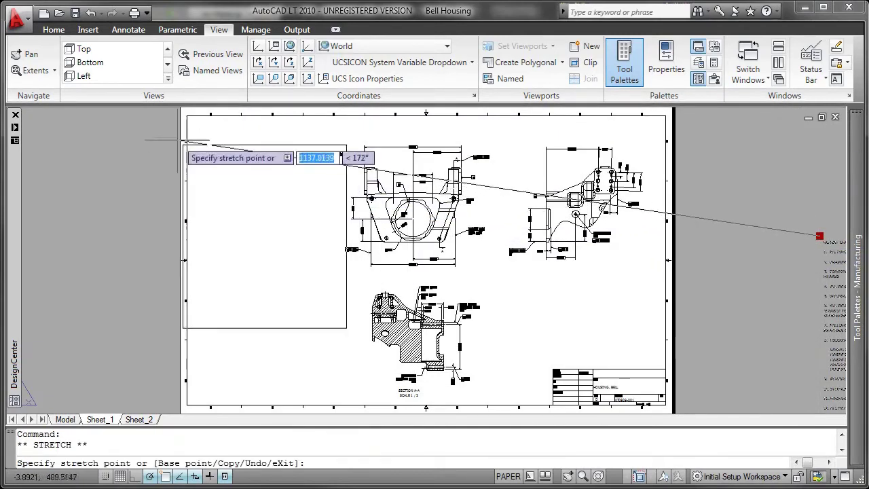
{"action": "left_click", "coordinate": [187, 116]}
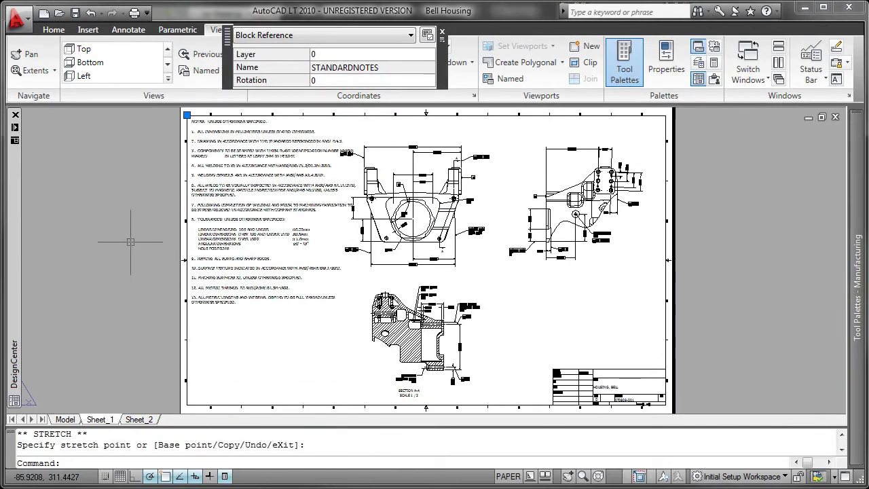
{"action": "key", "text": "Escape"}
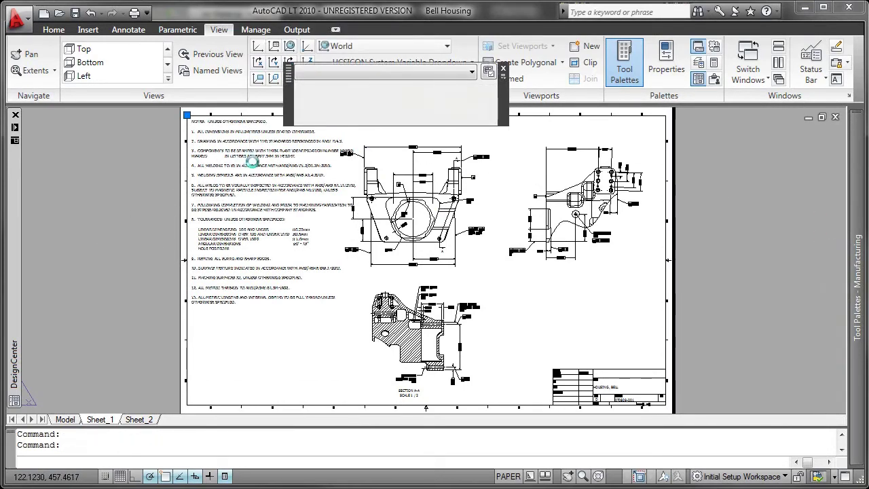
{"action": "double_click", "coordinate": [252, 162]}
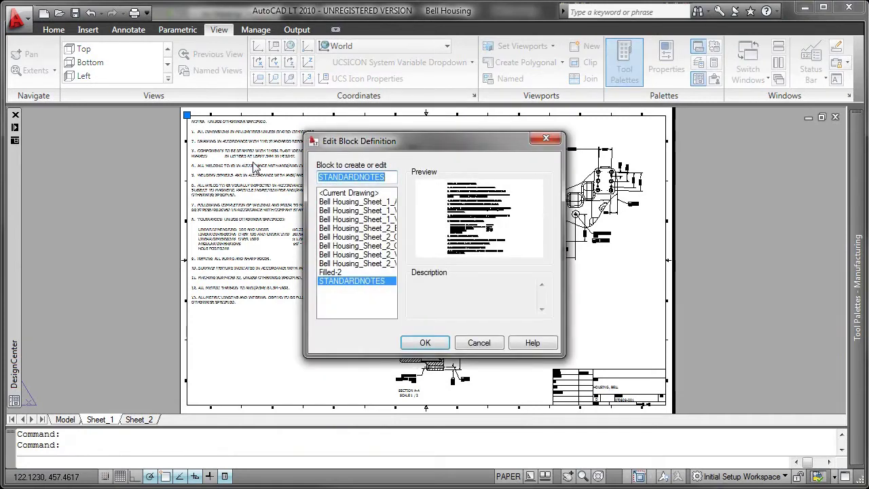
{"action": "left_click", "coordinate": [422, 344]}
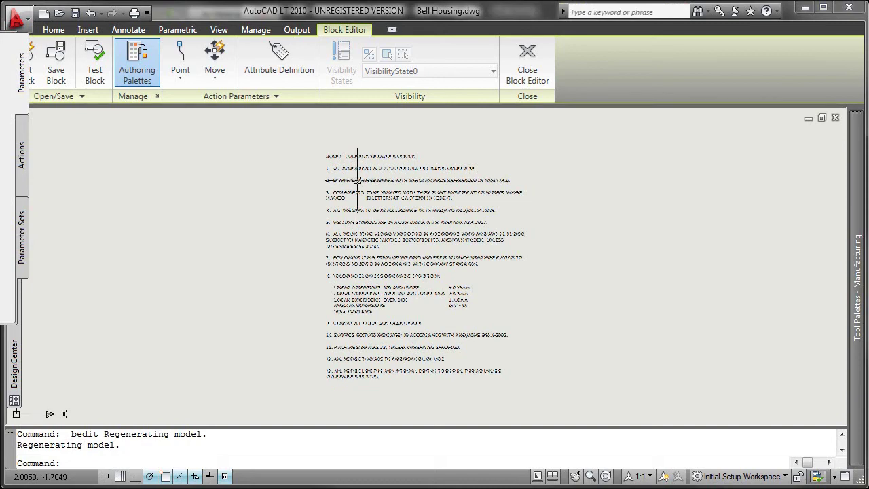
Step: Narrow the STANDARDNOTES text column so the notes rewrap, and save the block changes
{"action": "left_click", "coordinate": [320, 214]}
{"action": "left_click", "coordinate": [526, 155]}
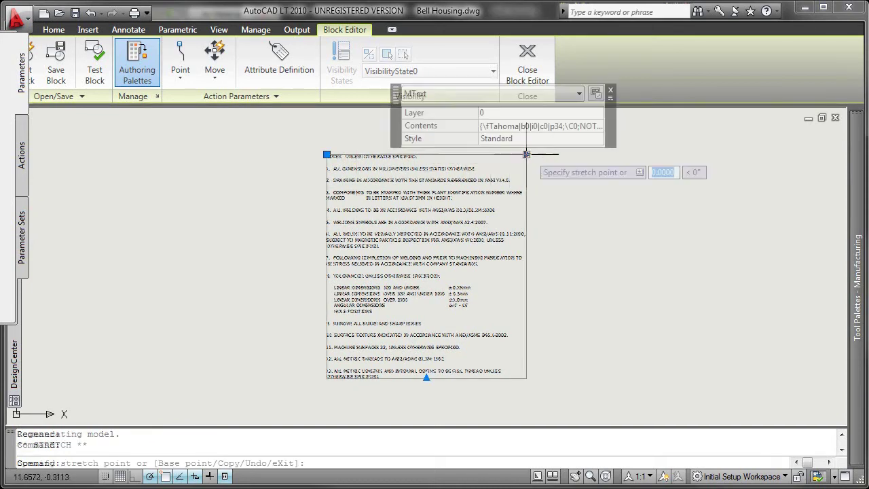
{"action": "left_click", "coordinate": [478, 155]}
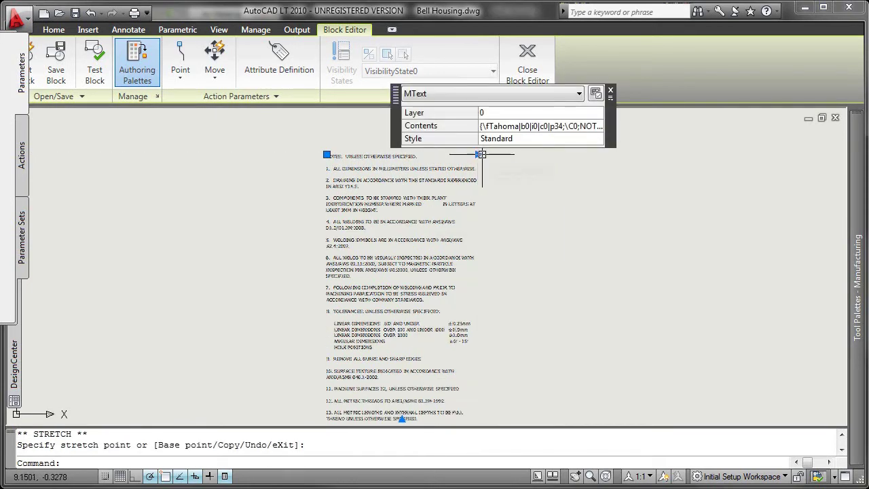
{"action": "left_click", "coordinate": [610, 90]}
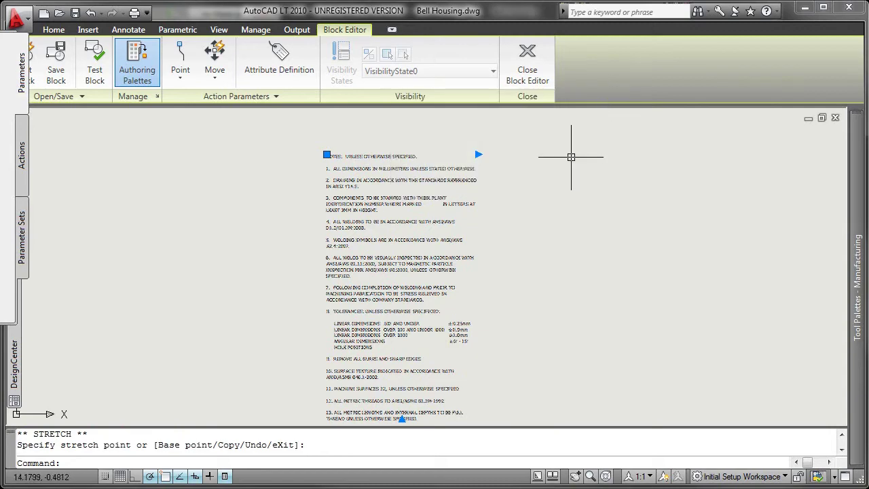
{"action": "left_click", "coordinate": [527, 68]}
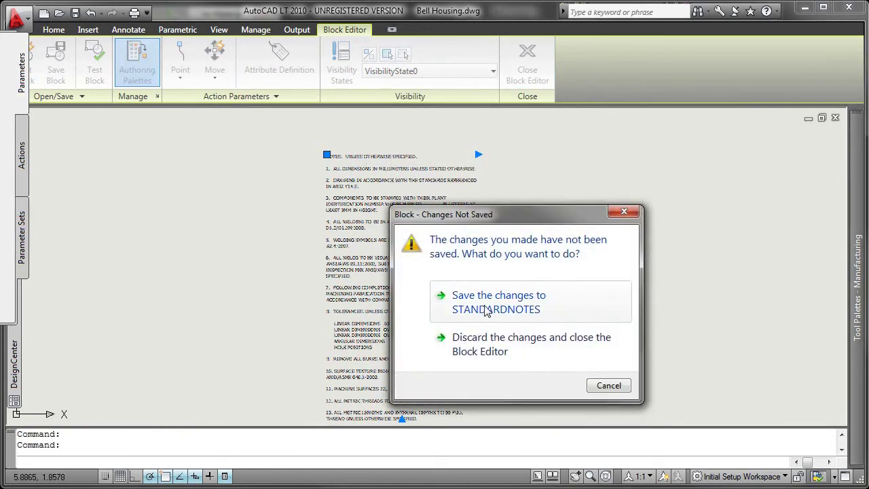
{"action": "left_click", "coordinate": [515, 306]}
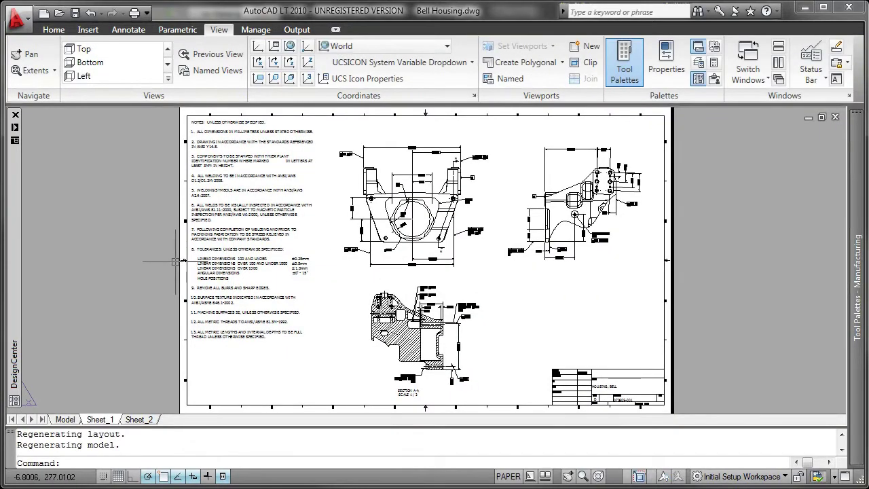
Step: Save Bell Housing.dwg and close AutoCAD LT
{"action": "left_click", "coordinate": [74, 13]}
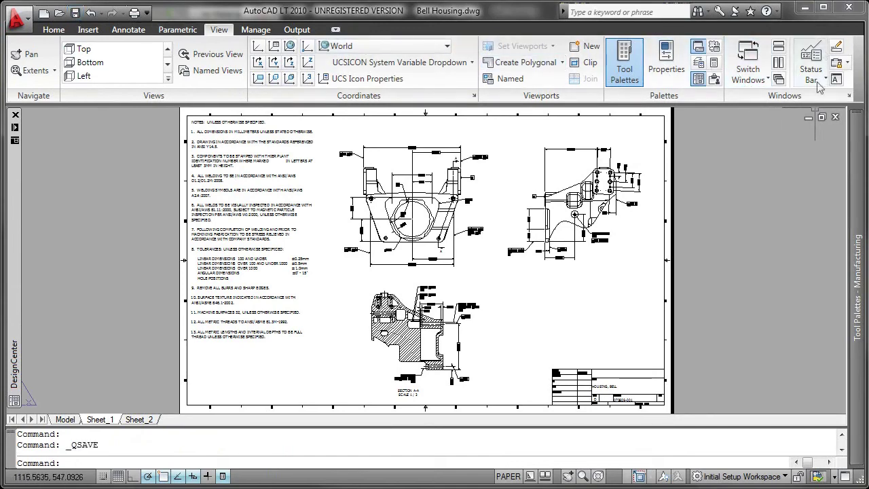
{"action": "left_click", "coordinate": [846, 6]}
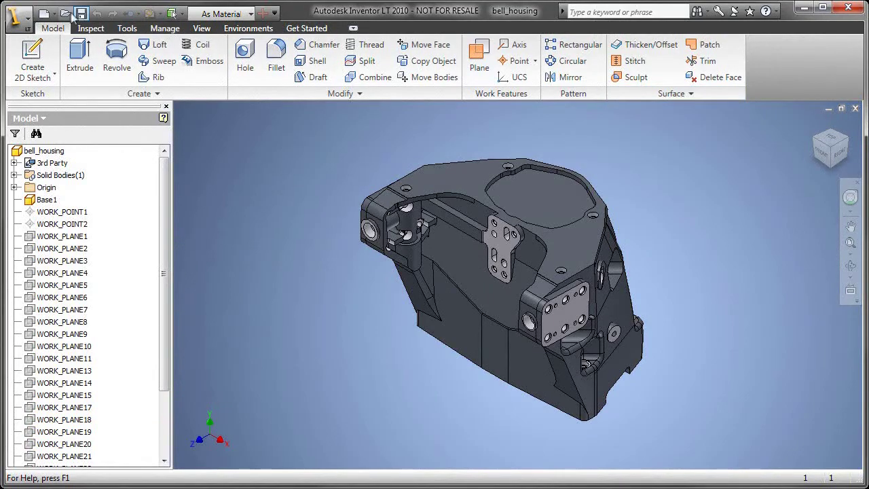
{"action": "left_click", "coordinate": [71, 15]}
Step: Open Bell Housing.dwg in Inventor LT and pan to read the 13 rewrapped standard notes
{"action": "double_click", "coordinate": [369, 167]}
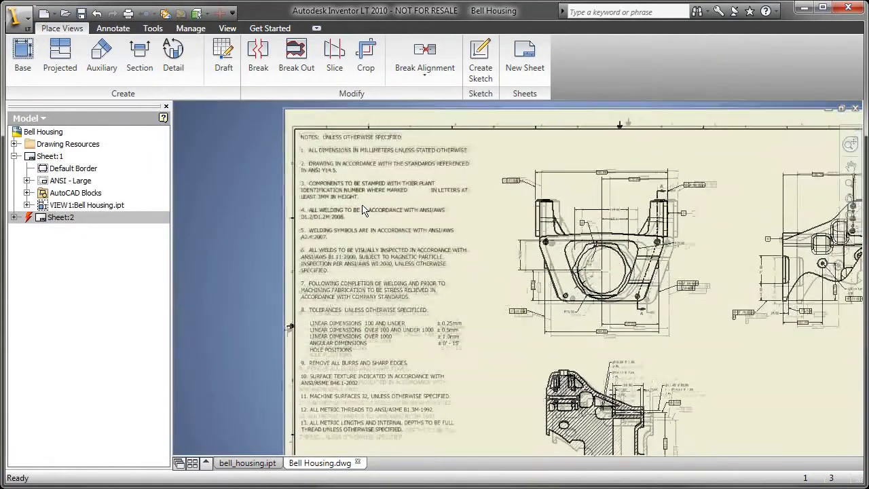
{"action": "scroll", "coordinate": [365, 211], "scroll_direction": "up", "scroll_amount": 1}
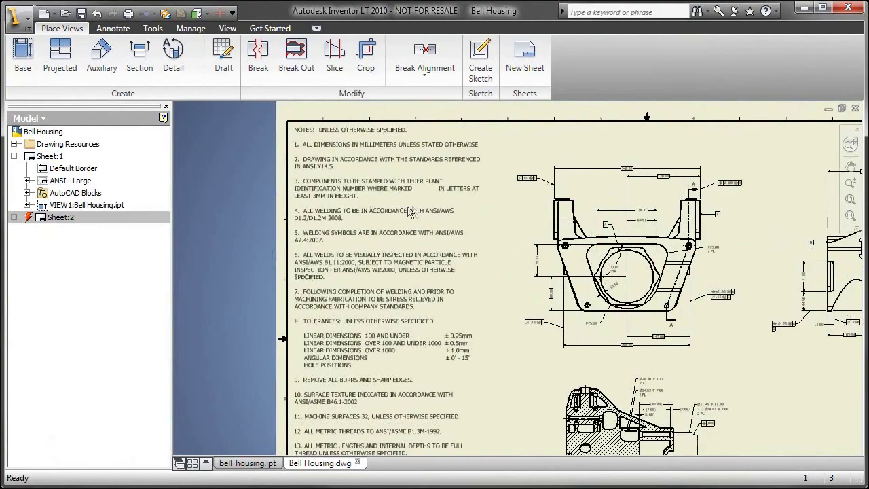
{"action": "key", "text": "F2"}
{"action": "mouse_move", "coordinate": [447, 195]}
{"action": "left_mouse_down"}
{"action": "mouse_move", "coordinate": [425, 77]}
{"action": "mouse_move", "coordinate": [419, 127]}
{"action": "left_mouse_up"}
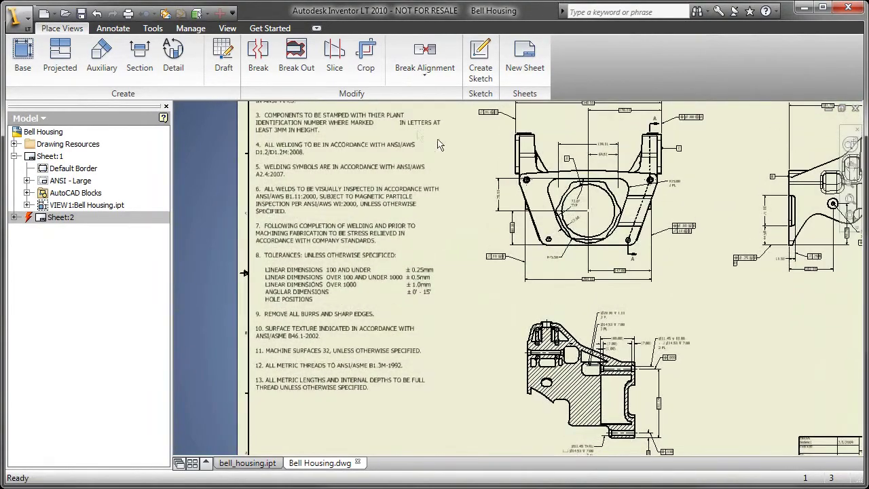
{"action": "left_click", "coordinate": [853, 184]}
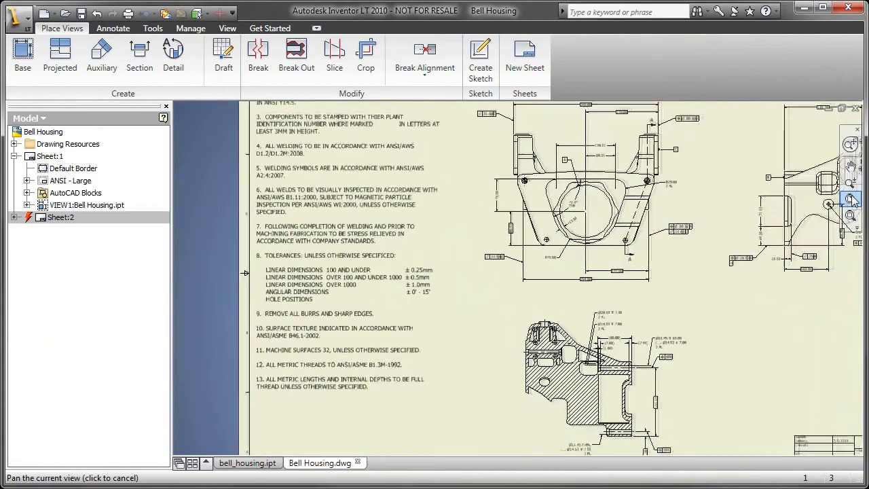